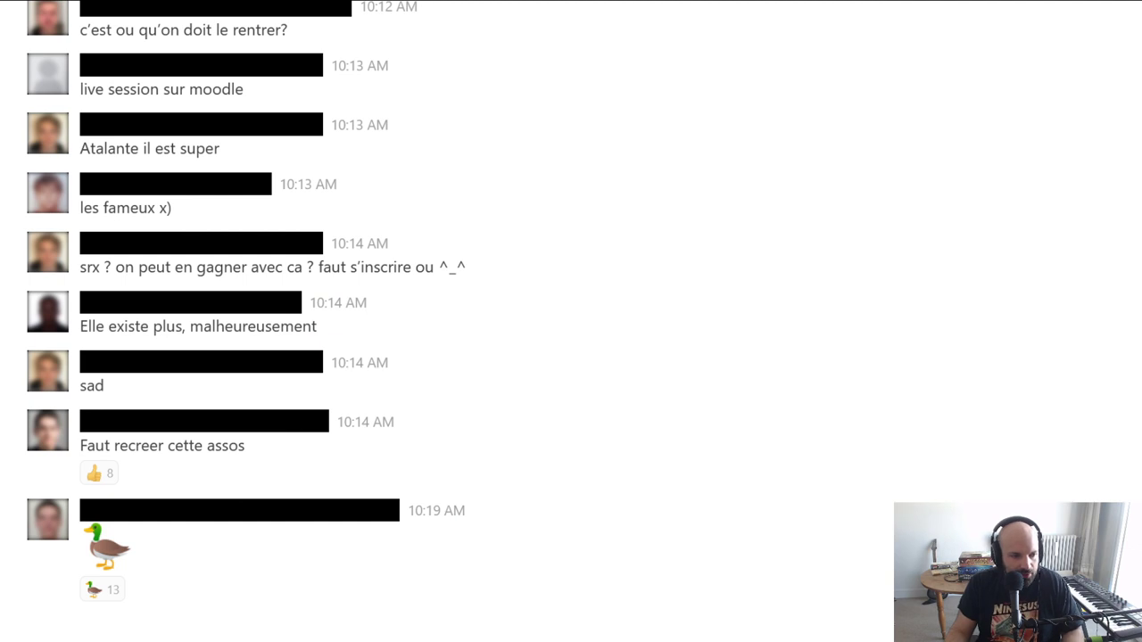
Step: Switch from the Rocket.Chat class chat to the empty VirtualBox Manager welcome page
{"action": "mouse_move", "coordinate": [325, 585]}
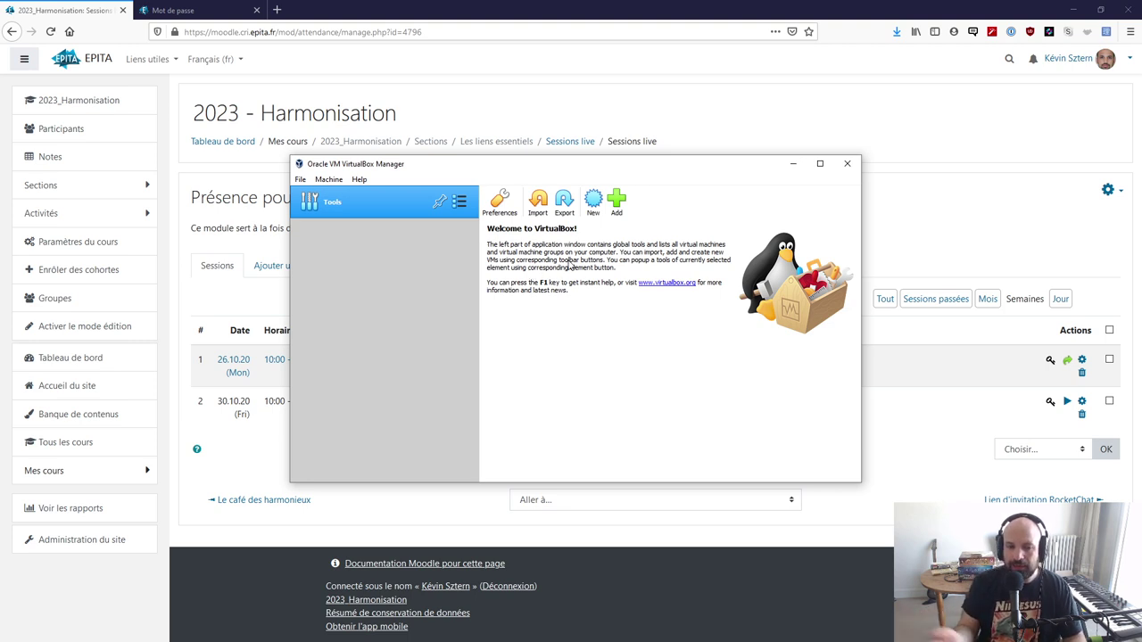
Step: Import cri-vm.ova from Downloads as the PIE VM and start it
{"action": "left_click", "coordinate": [536, 205]}
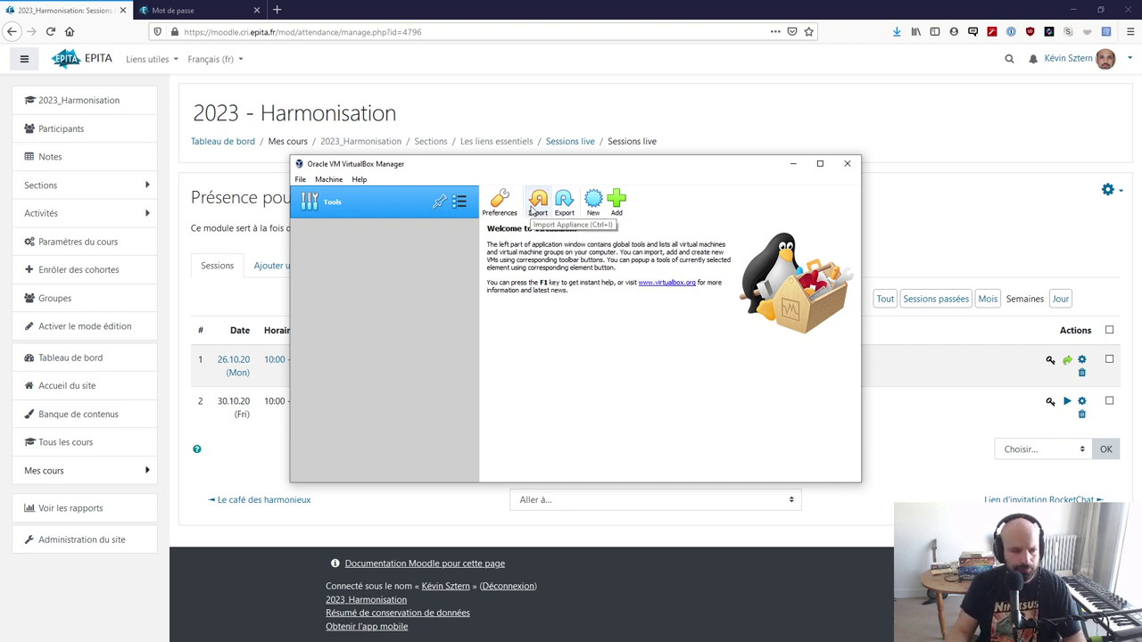
{"action": "left_click", "coordinate": [537, 233]}
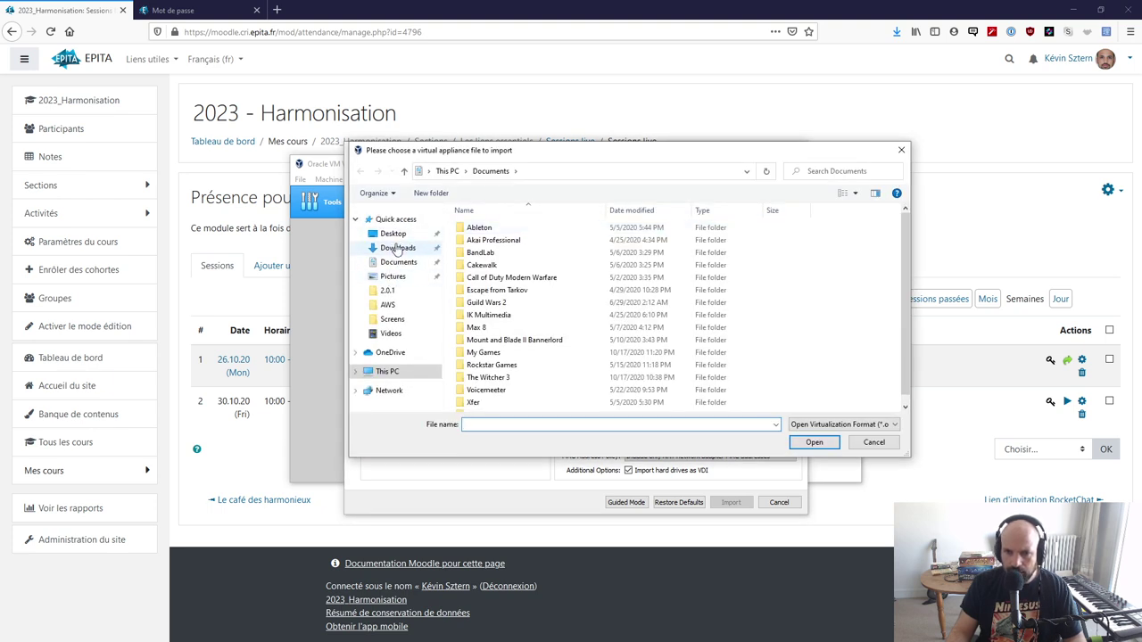
{"action": "left_click", "coordinate": [397, 248]}
{"action": "double_click", "coordinate": [482, 247]}
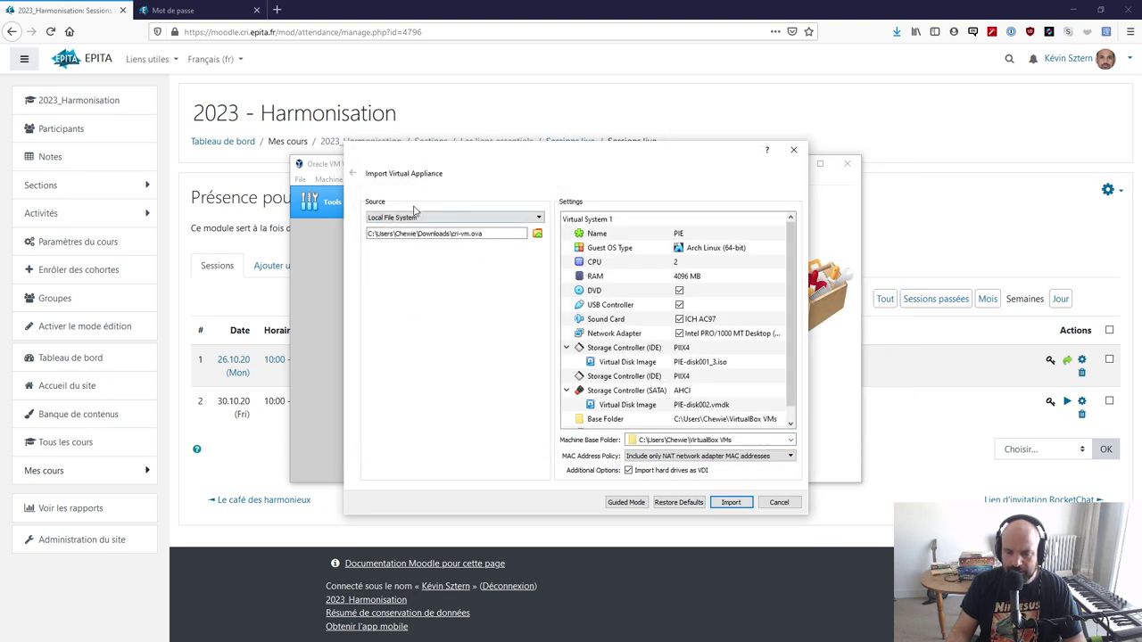
{"action": "scroll", "coordinate": [786, 290], "scroll_direction": "down", "scroll_amount": 1}
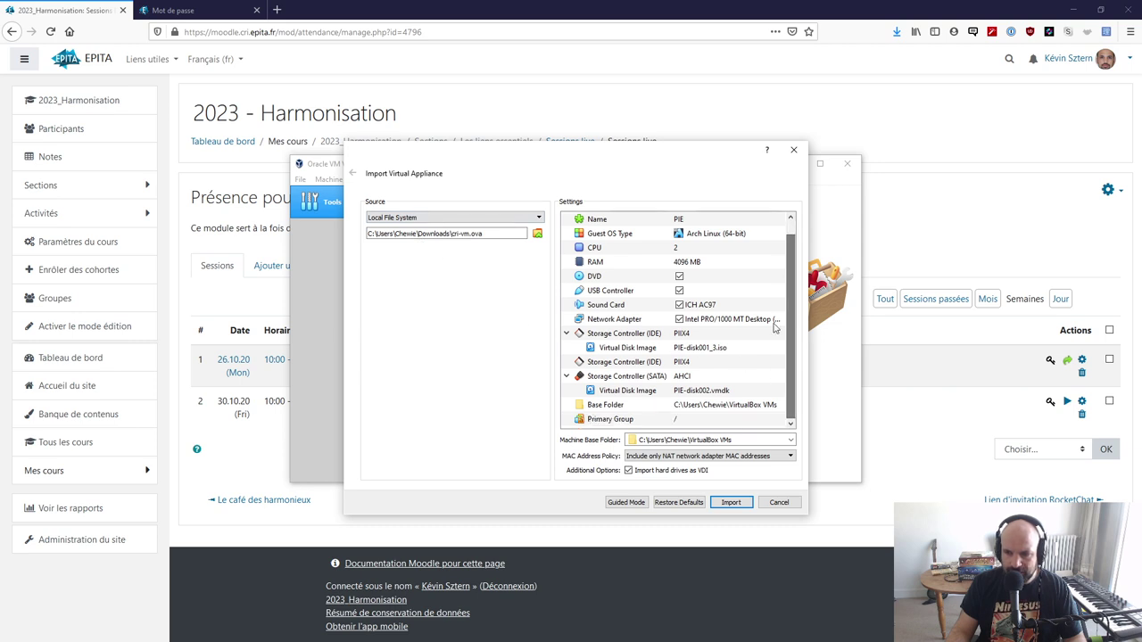
{"action": "left_click", "coordinate": [730, 502]}
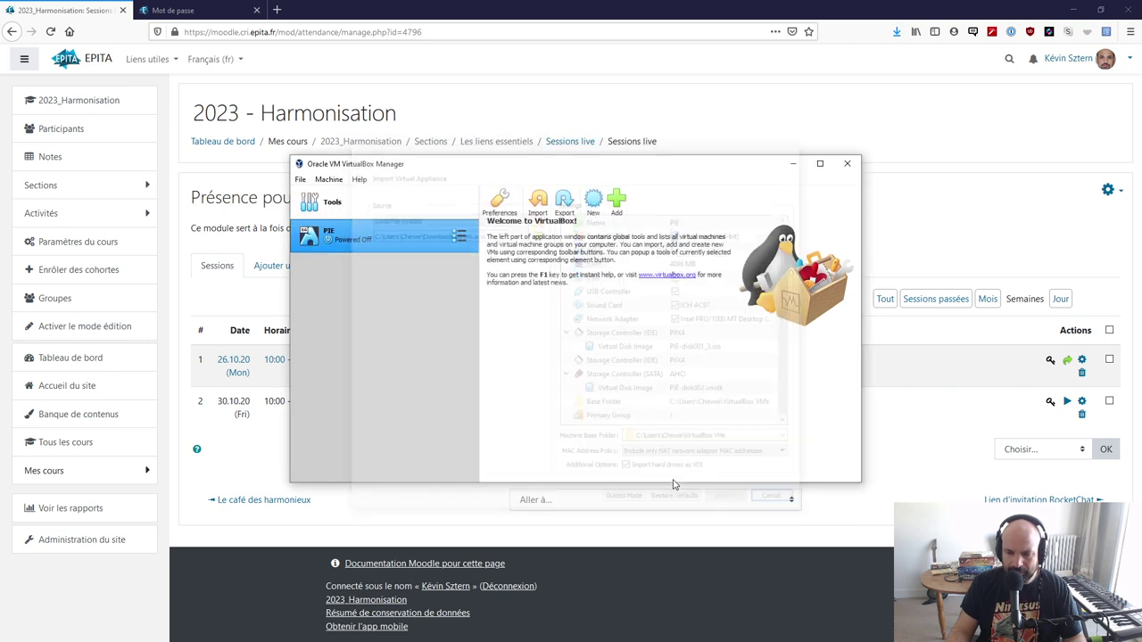
{"action": "left_click", "coordinate": [575, 205]}
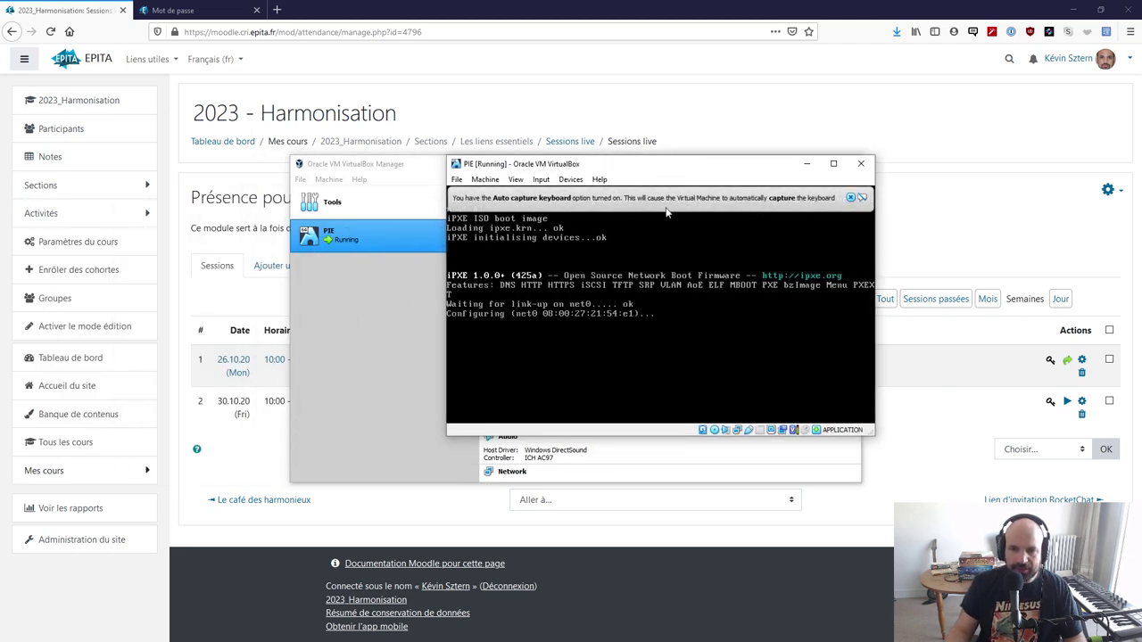
Step: Capture and release the mouse, then boot the entry above the default in the EPITA PXE menu
{"action": "left_click", "coordinate": [596, 319]}
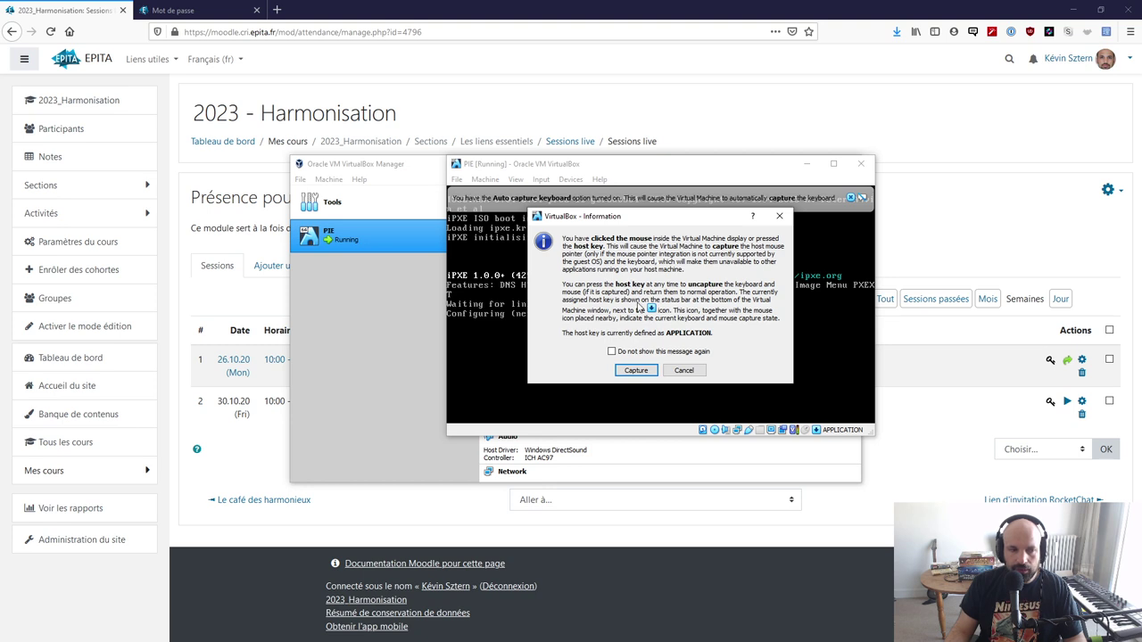
{"action": "left_click", "coordinate": [636, 375]}
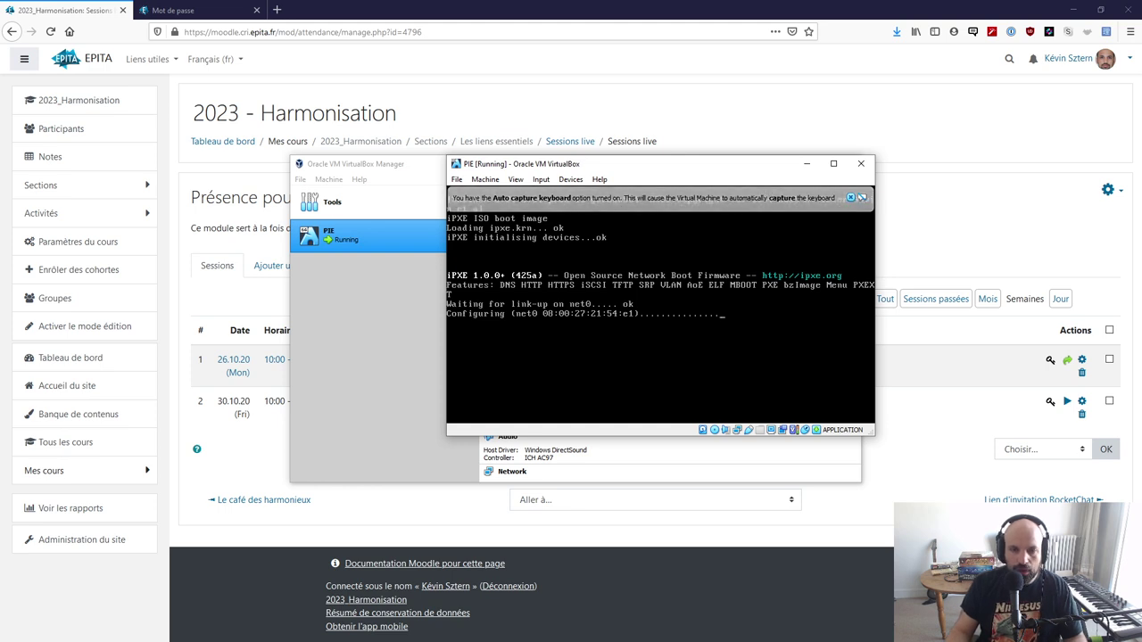
{"action": "key", "text": "Control_R"}
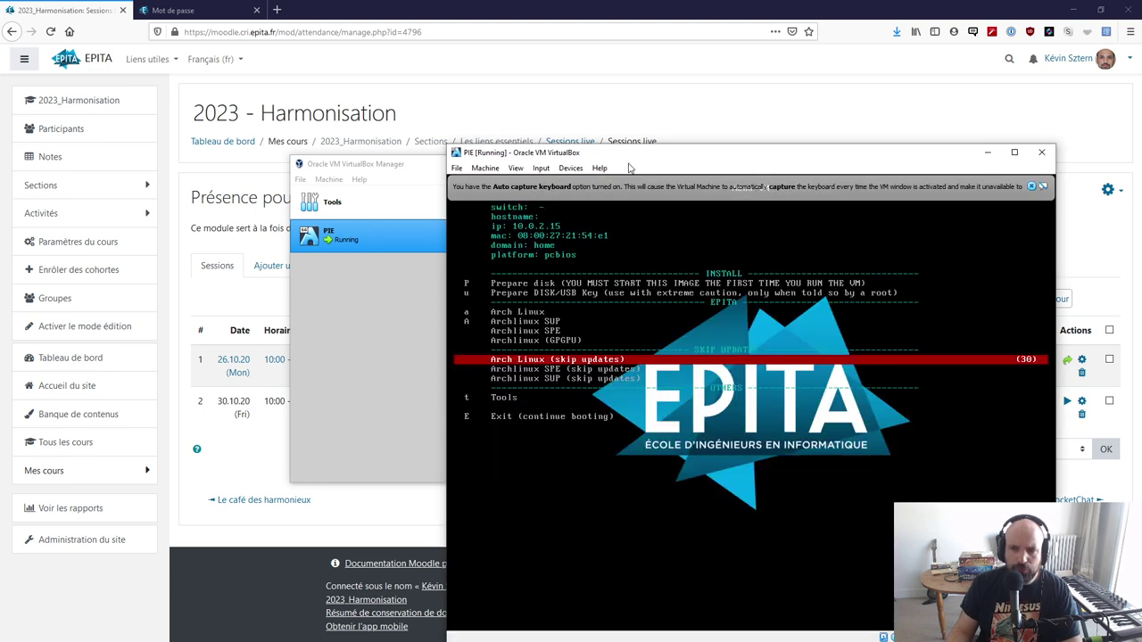
{"action": "key", "text": "Up"}
{"action": "key", "text": "Up"}
{"action": "key", "text": "Up"}
{"action": "key", "text": "Up"}
{"action": "key", "text": "Up"}
{"action": "key", "text": "Up"}
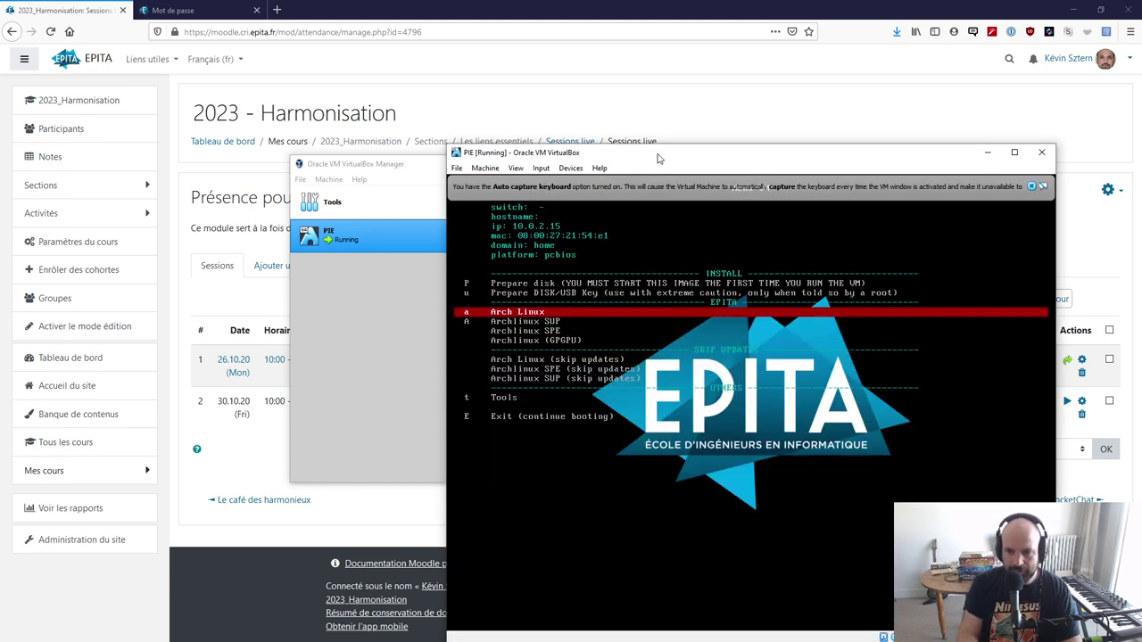
{"action": "key", "text": "Return"}
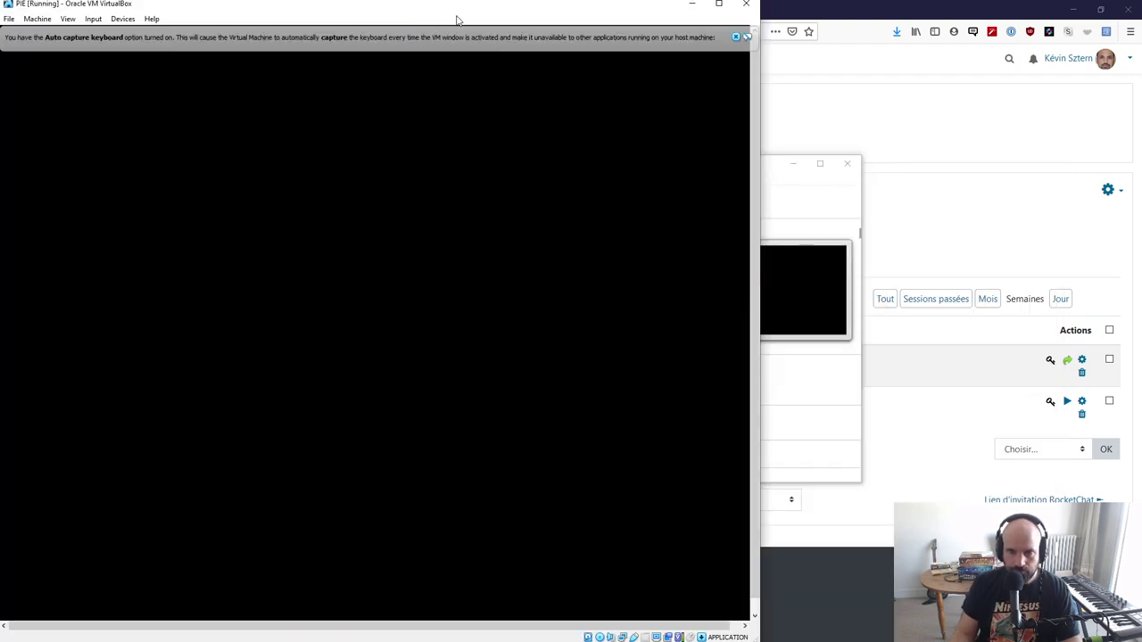
Step: Drag the PIE VM window from the top-left corner to the screen centre
{"action": "left_click_drag", "start_coordinate": [377, 9], "coordinate": [616, 17]}
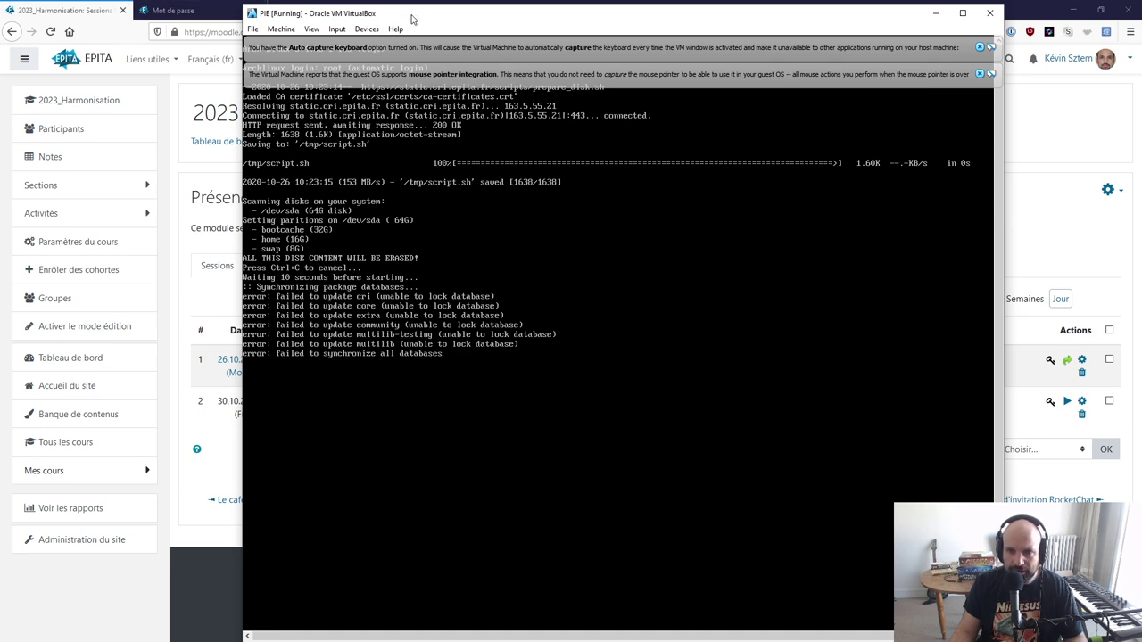
Step: Nudge the PIE VM window slightly to the left
{"action": "left_click_drag", "start_coordinate": [416, 20], "coordinate": [398, 22]}
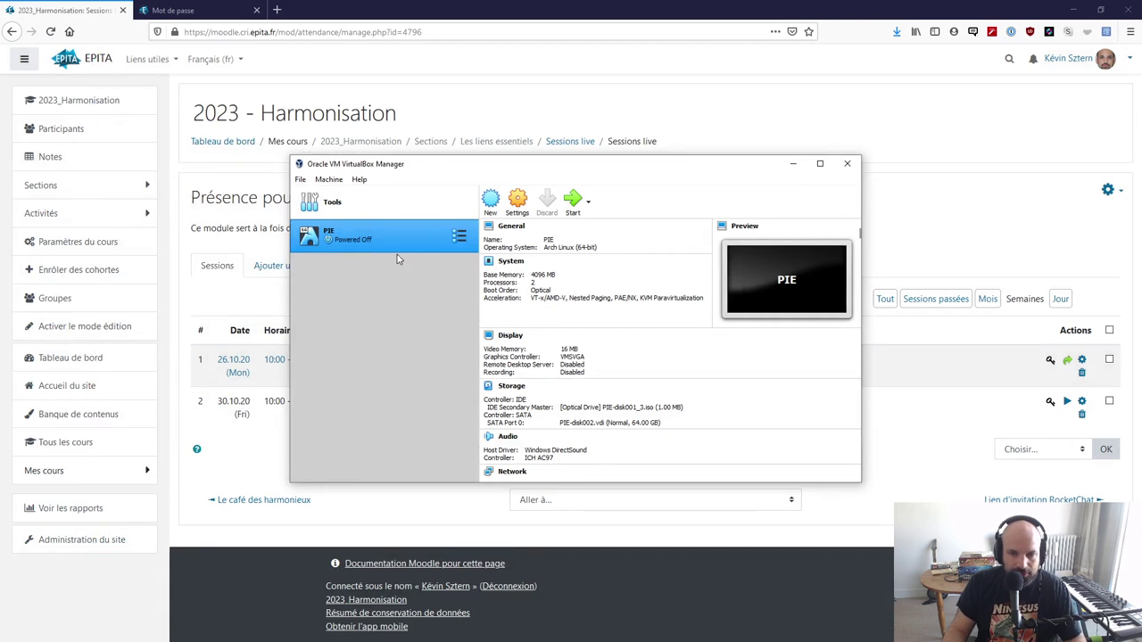
Step: Restart PIE, reposition its window, and boot the default Arch Linux (skip updates) entry
{"action": "double_click", "coordinate": [385, 241]}
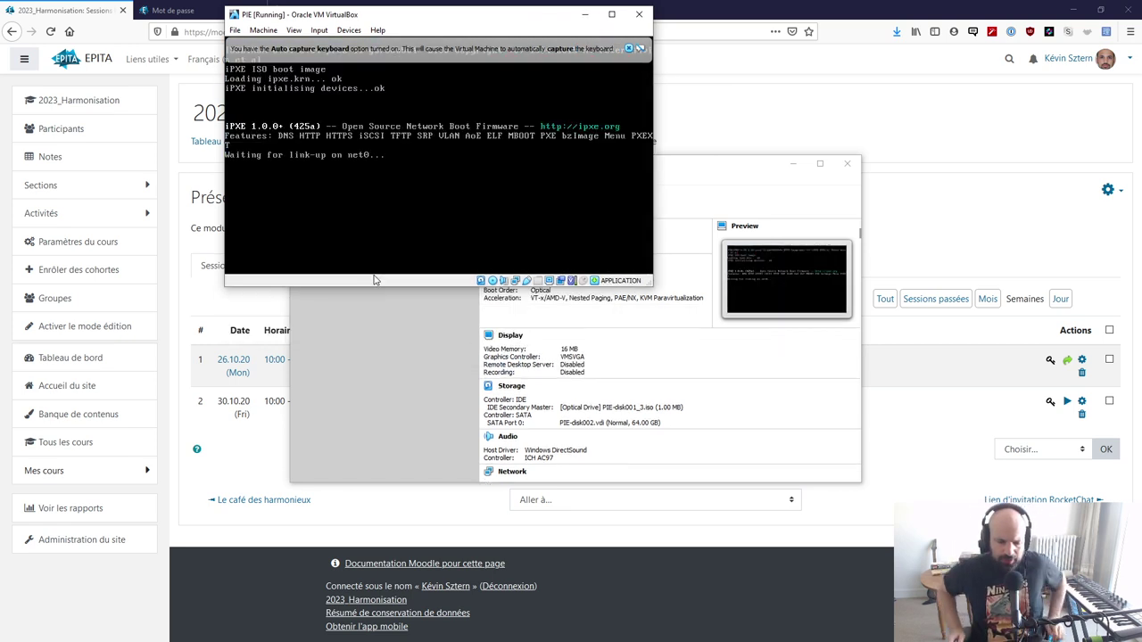
{"action": "left_click_drag", "start_coordinate": [423, 19], "coordinate": [534, 122]}
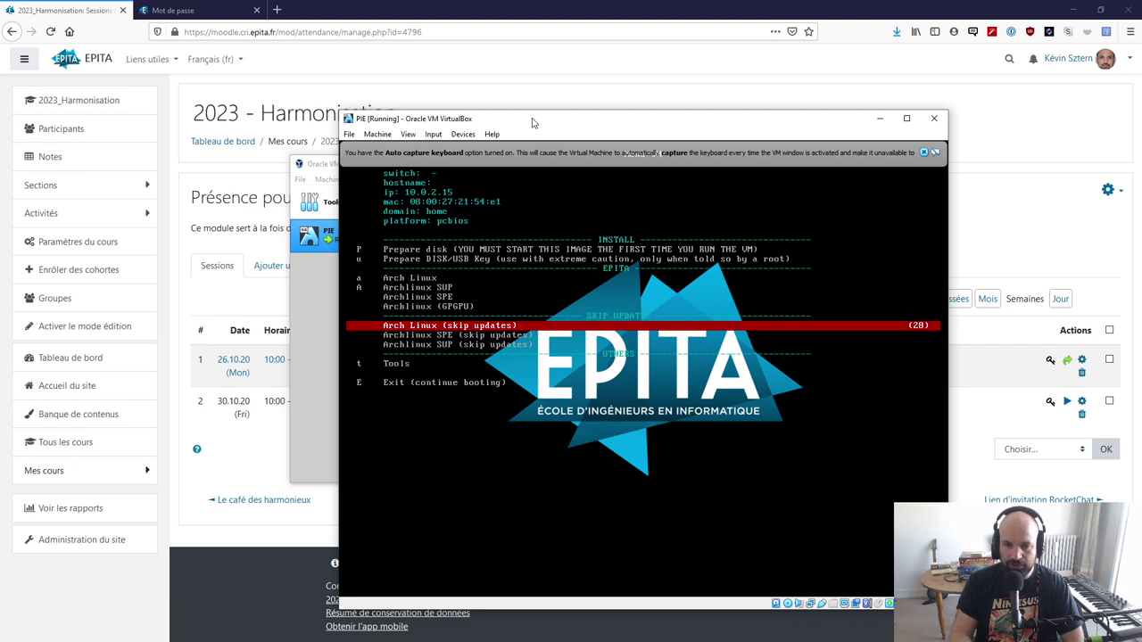
{"action": "key", "text": "Return"}
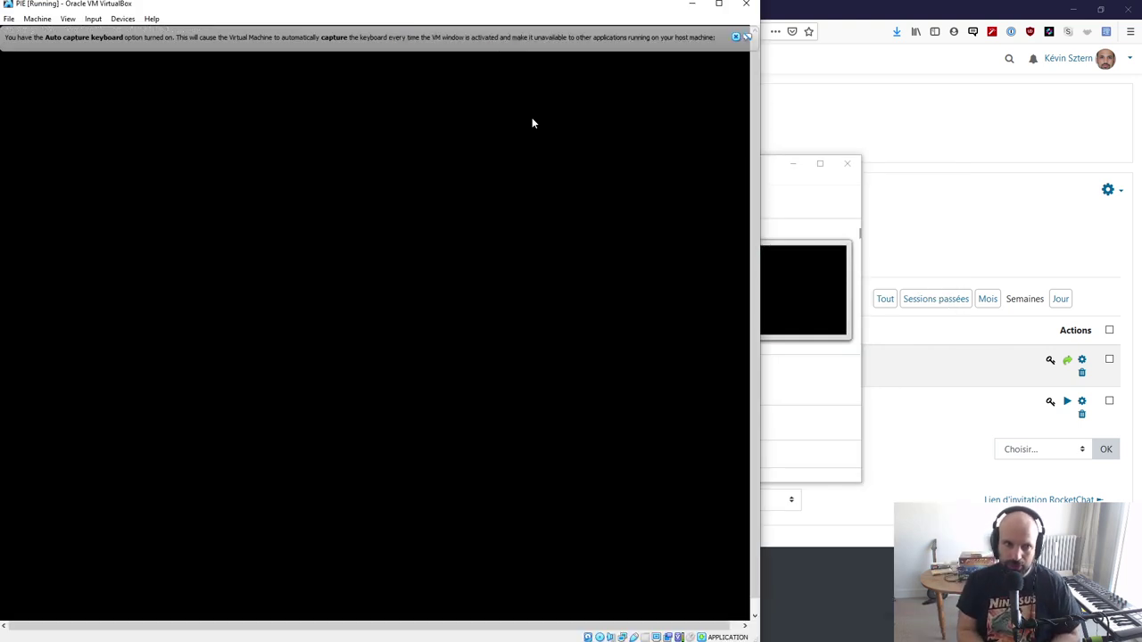
Step: Shift the VM window right, then request full-screen for the PIE VM with Host+F
{"action": "left_click_drag", "start_coordinate": [487, 14], "coordinate": [605, 20]}
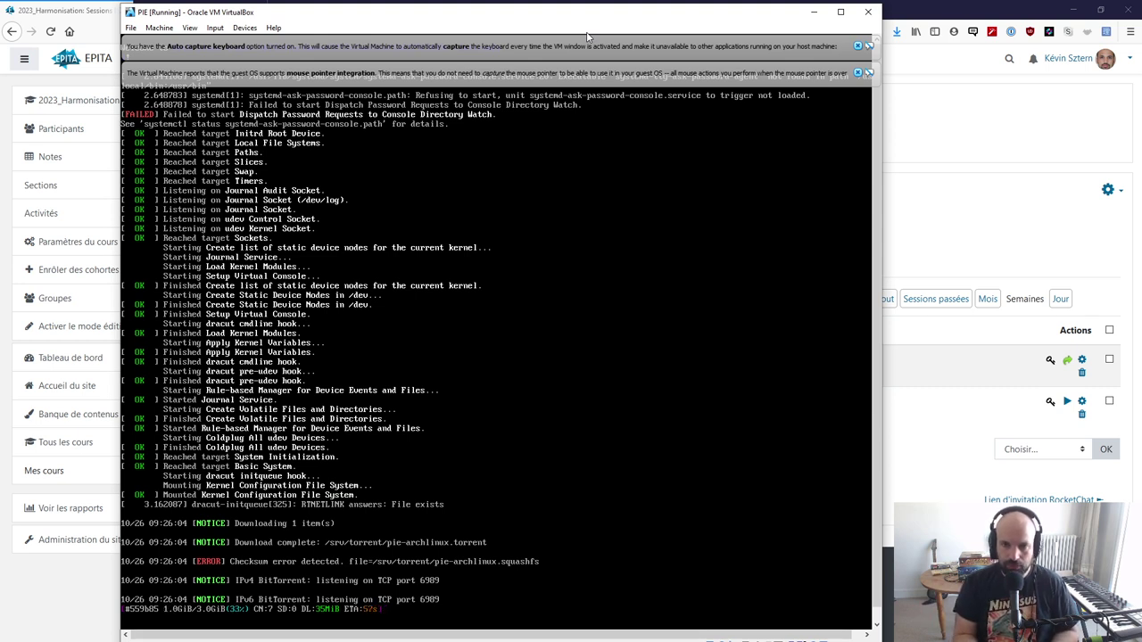
{"action": "left_click_drag", "start_coordinate": [562, 18], "coordinate": [599, 15]}
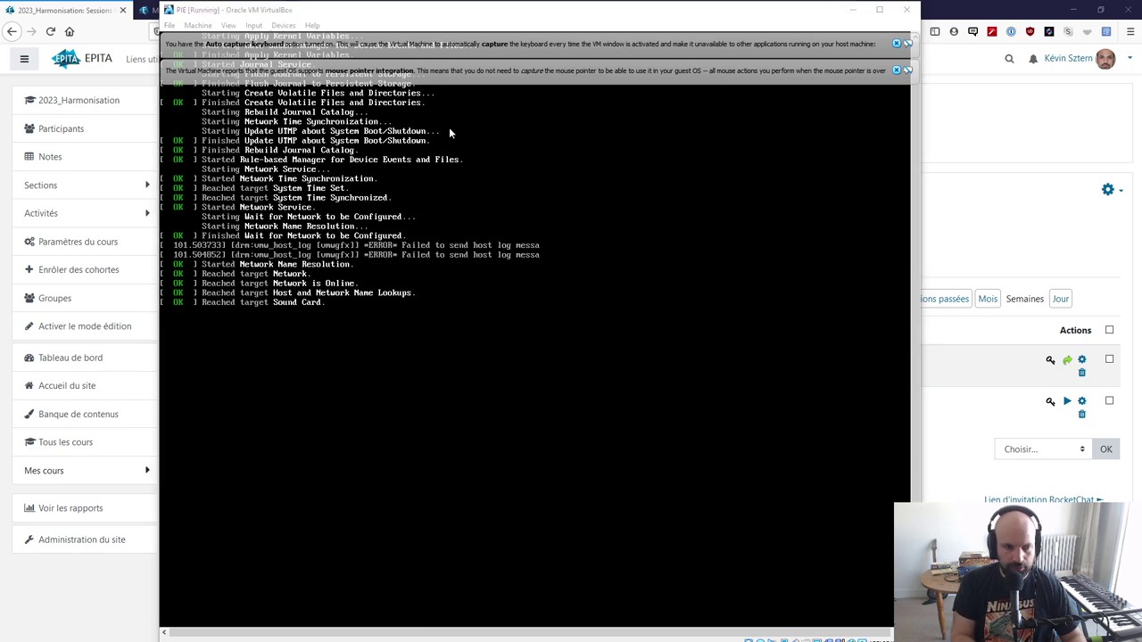
{"action": "key", "text": "Menu+f"}
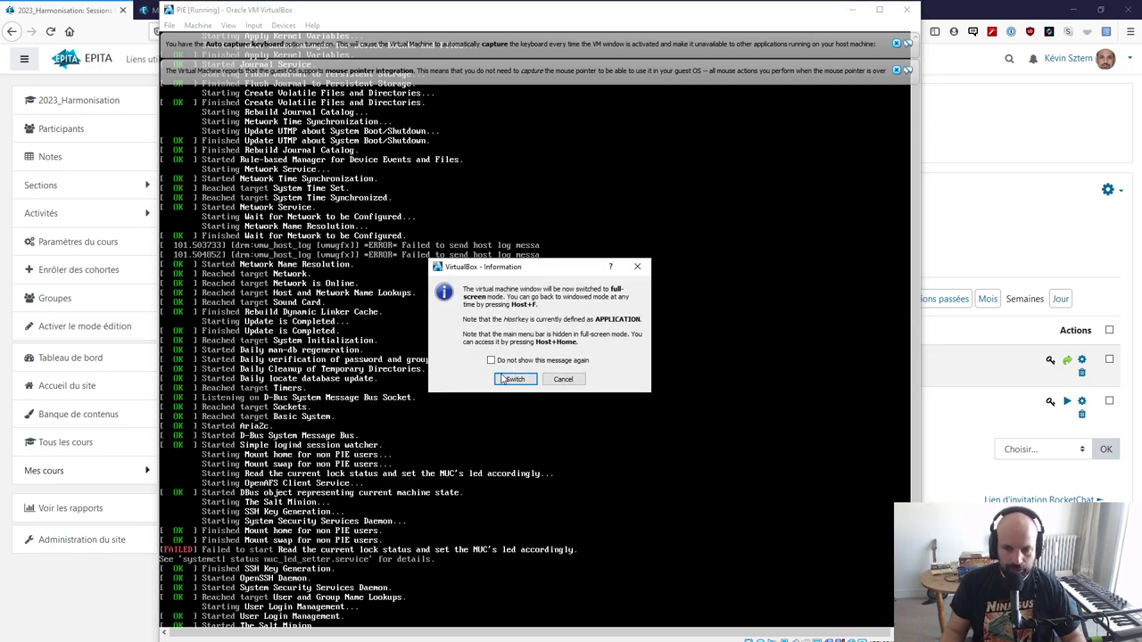
Step: Confirm full-screen mode and dismiss the keyboard and mouse capture notices
{"action": "left_click", "coordinate": [515, 379]}
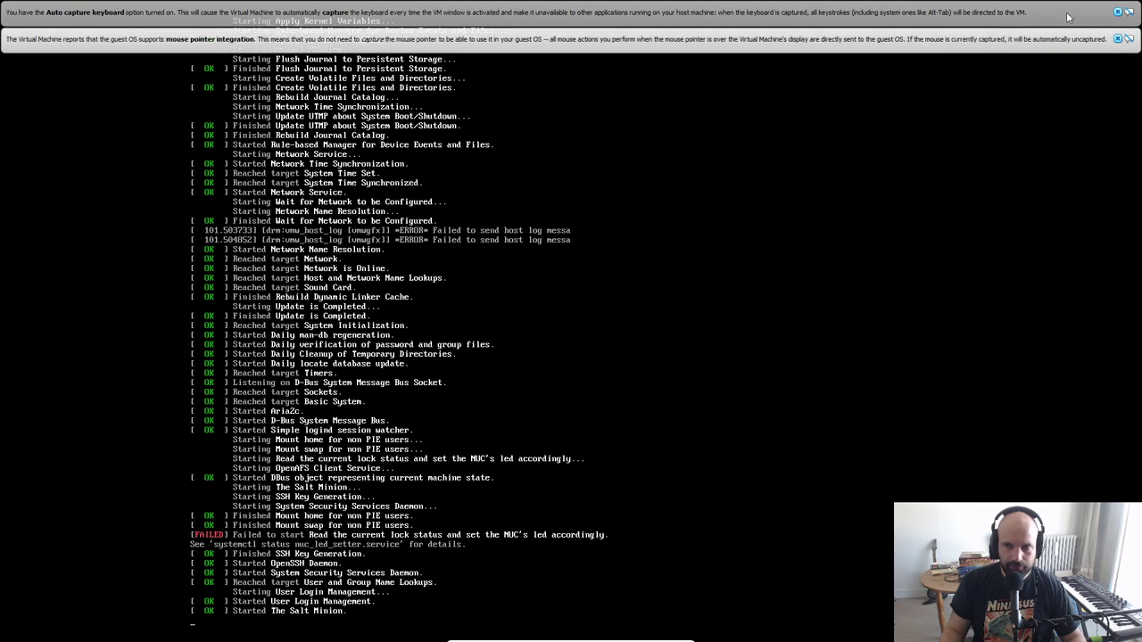
{"action": "left_click", "coordinate": [1118, 11]}
{"action": "left_click", "coordinate": [1117, 12]}
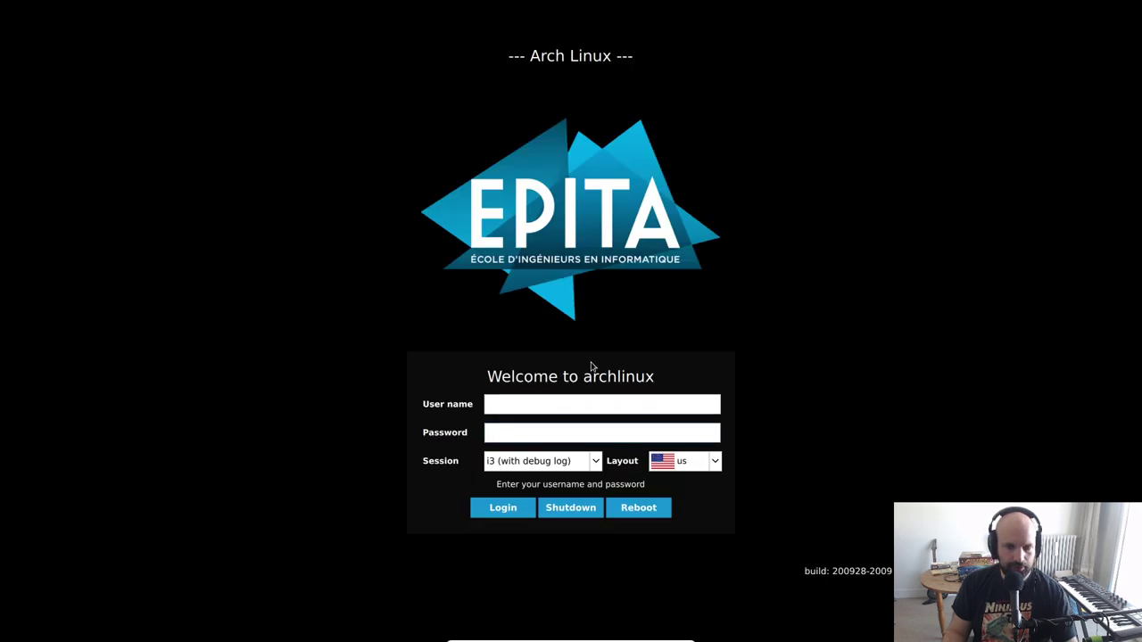
Step: Enter the login user name and sign into the i3 session
{"action": "left_click", "coordinate": [507, 409]}
{"action": "type", "text": "epita"}
{"action": "key", "text": "Return"}
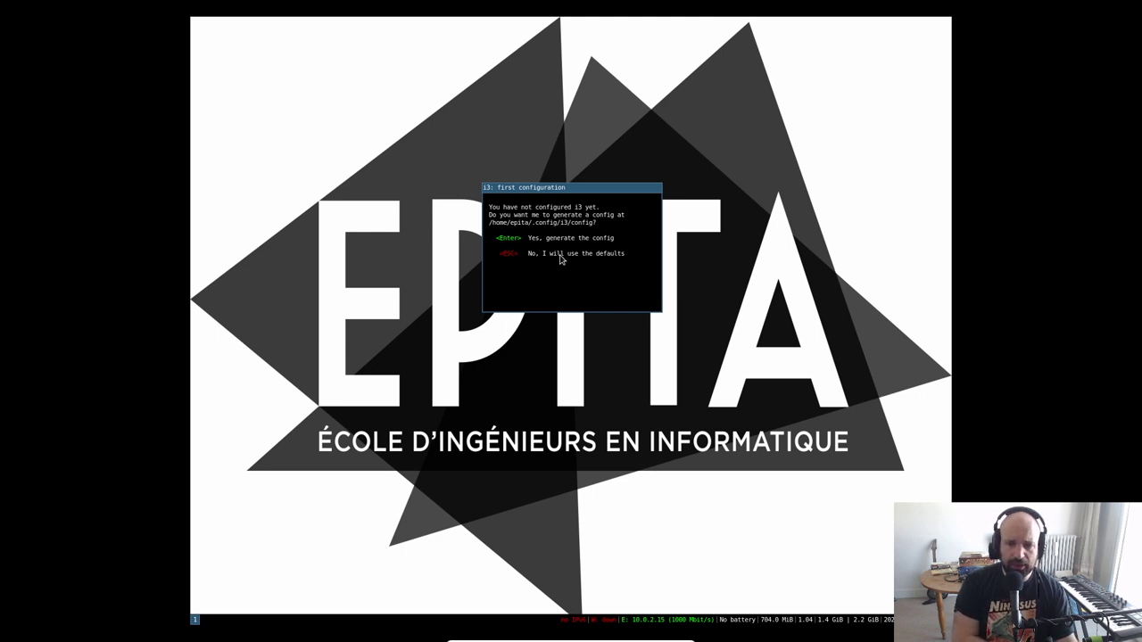
Step: Accept i3 config generation and write it with Win, not Alt, as the modifier
{"action": "key", "text": "Return"}
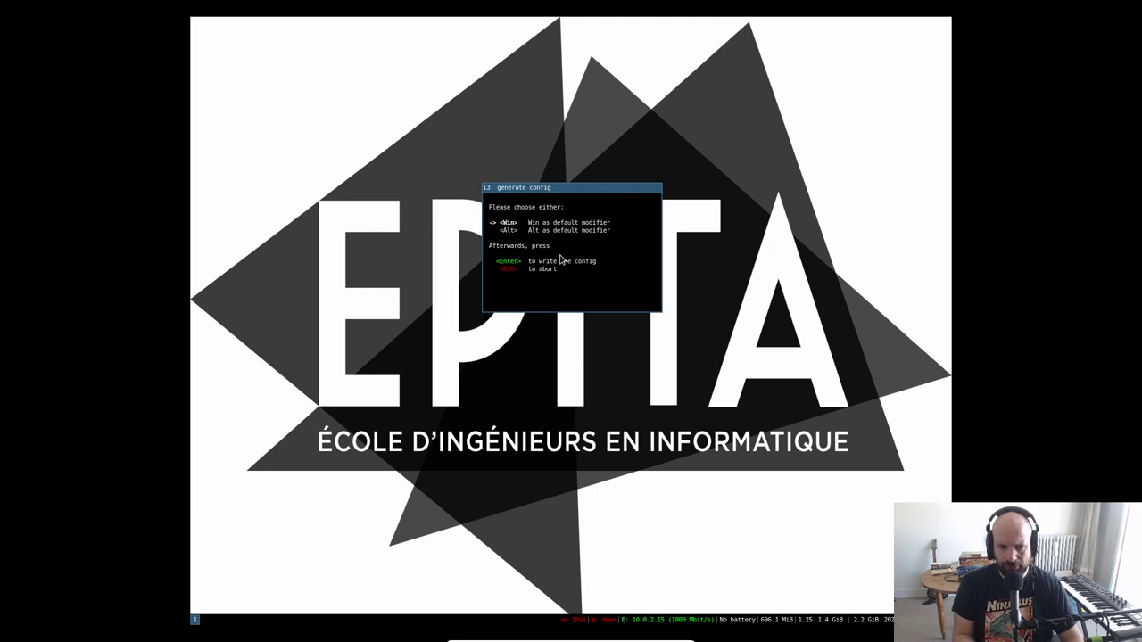
{"action": "key", "text": "Down"}
{"action": "key", "text": "Up"}
{"action": "key", "text": "Return"}
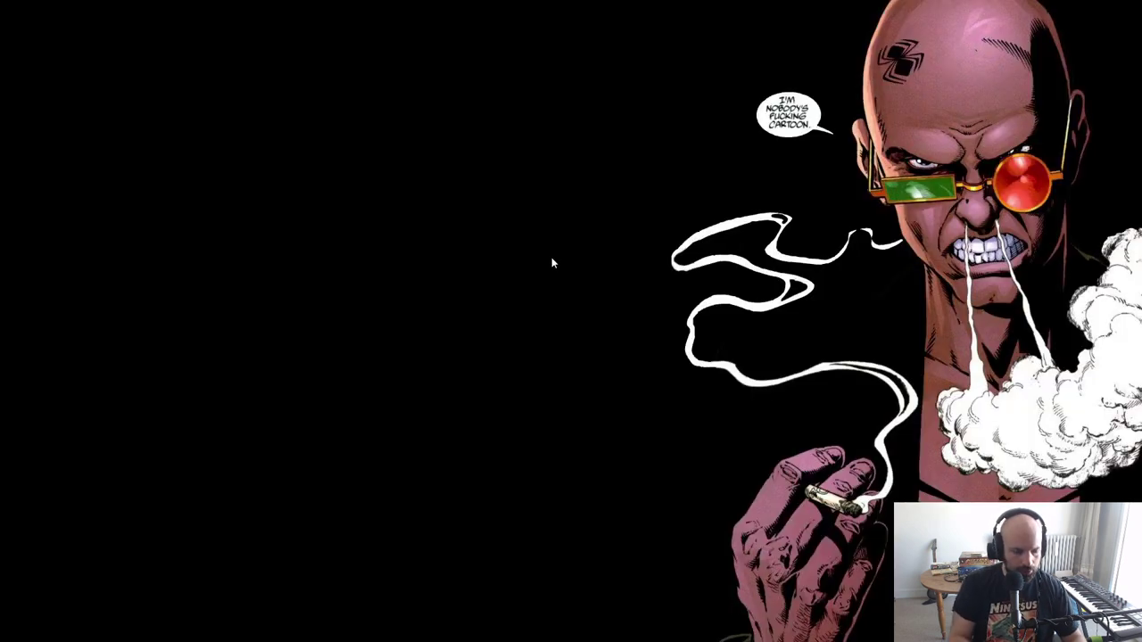
Step: Return to the Arch VM's i3 workspace 1 to reach its terminal
{"action": "key", "text": "super+1"}
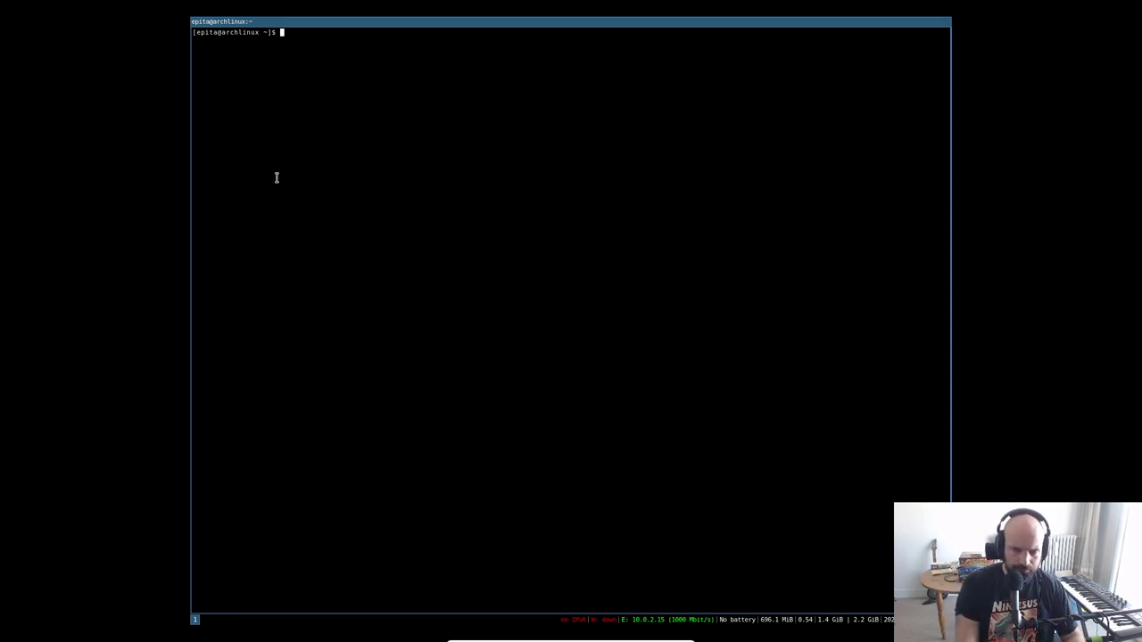
Step: List the home directory, run 'term_size 18' to enlarge the font, then clear the screen
{"action": "type", "text": "ls"}
{"action": "key", "text": "Return"}
{"action": "key", "text": "Return"}
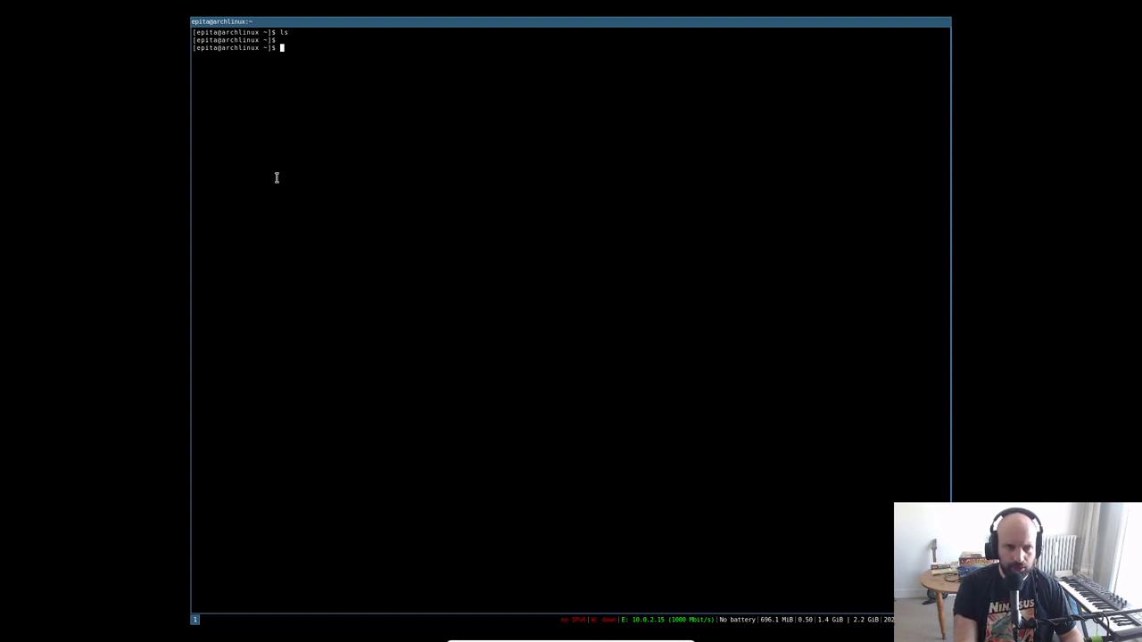
{"action": "type", "text": "term_size "}
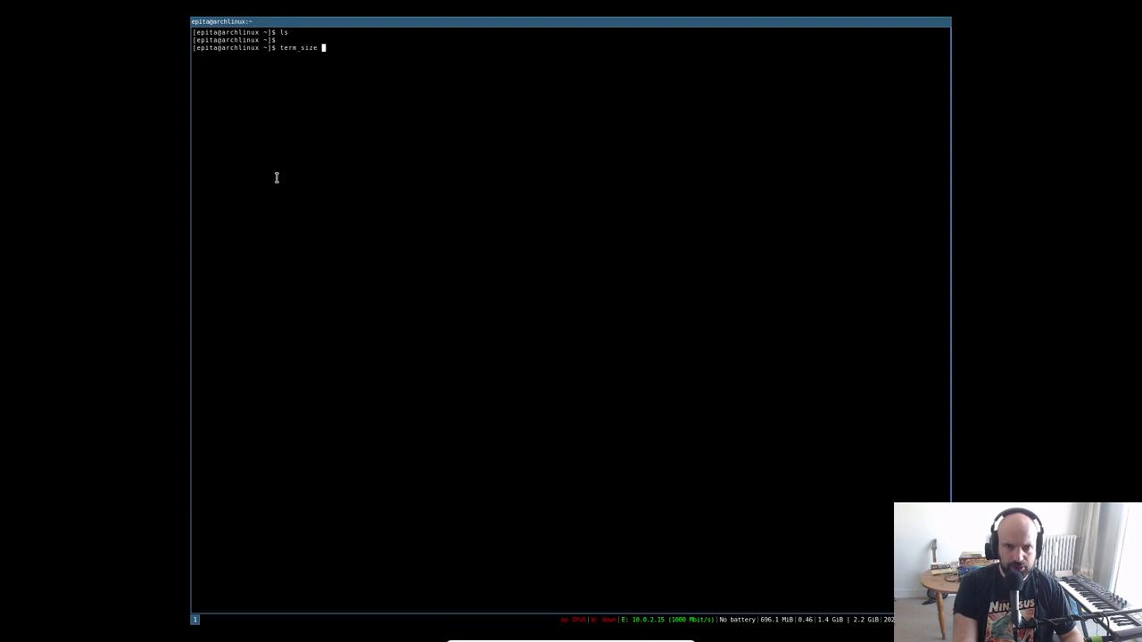
{"action": "type", "text": "18"}
{"action": "key", "text": "Return"}
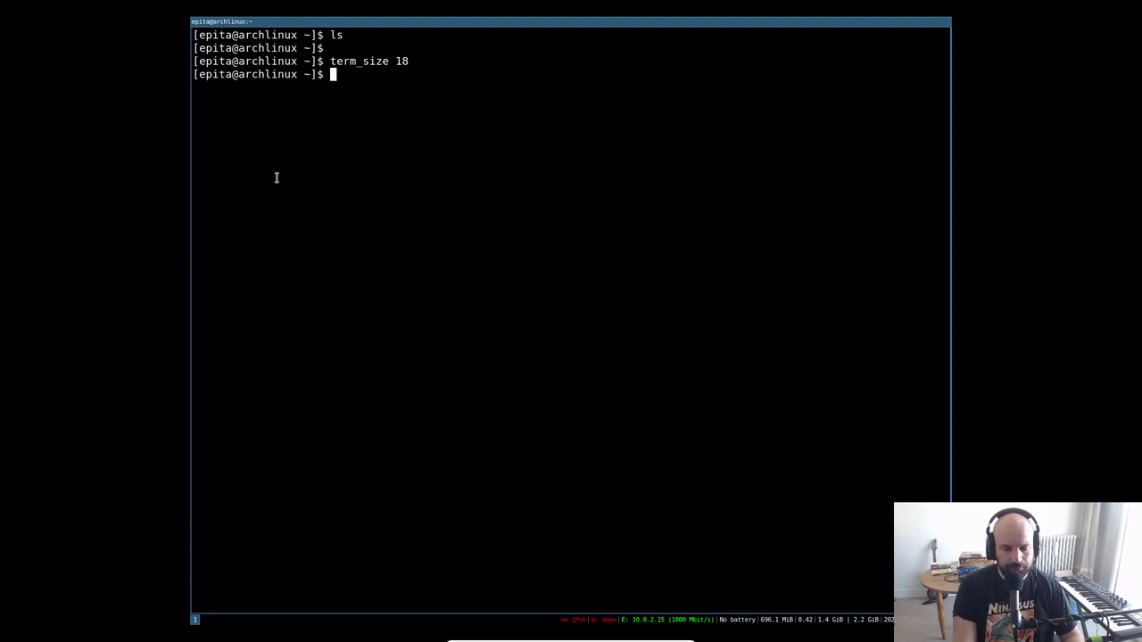
{"action": "key", "text": "ctrl+l"}
{"action": "type", "text": "ls"}
{"action": "key", "text": "BackSpace"}
{"action": "key", "text": "BackSpace"}
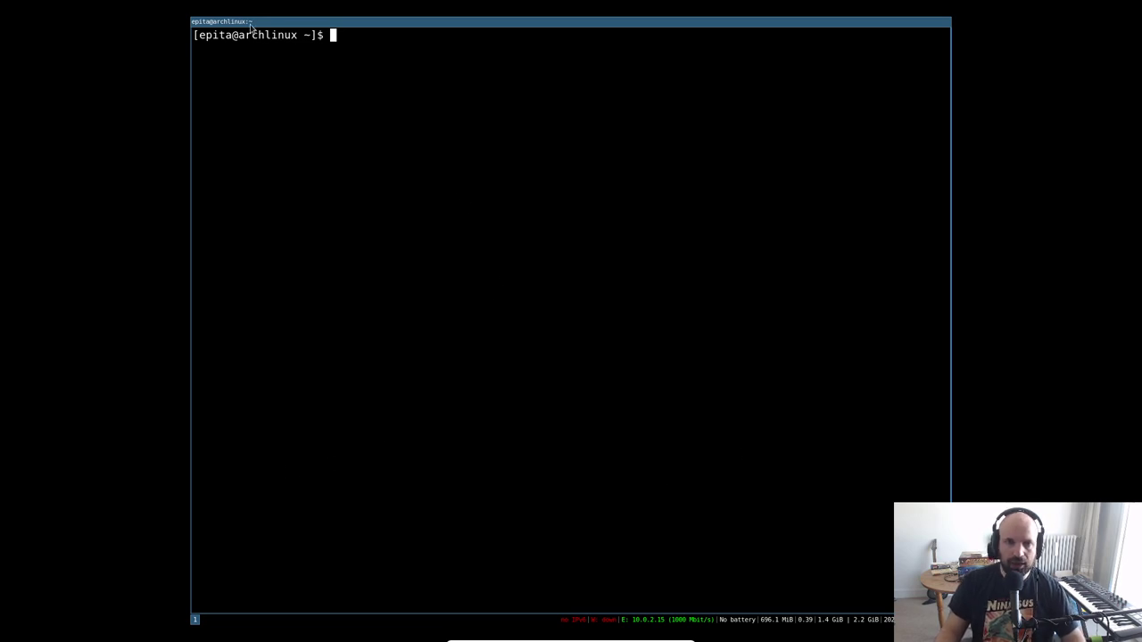
Step: Try launching urxvt from a second terminal, which segfaults, then close that terminal
{"action": "key", "text": "super+Return"}
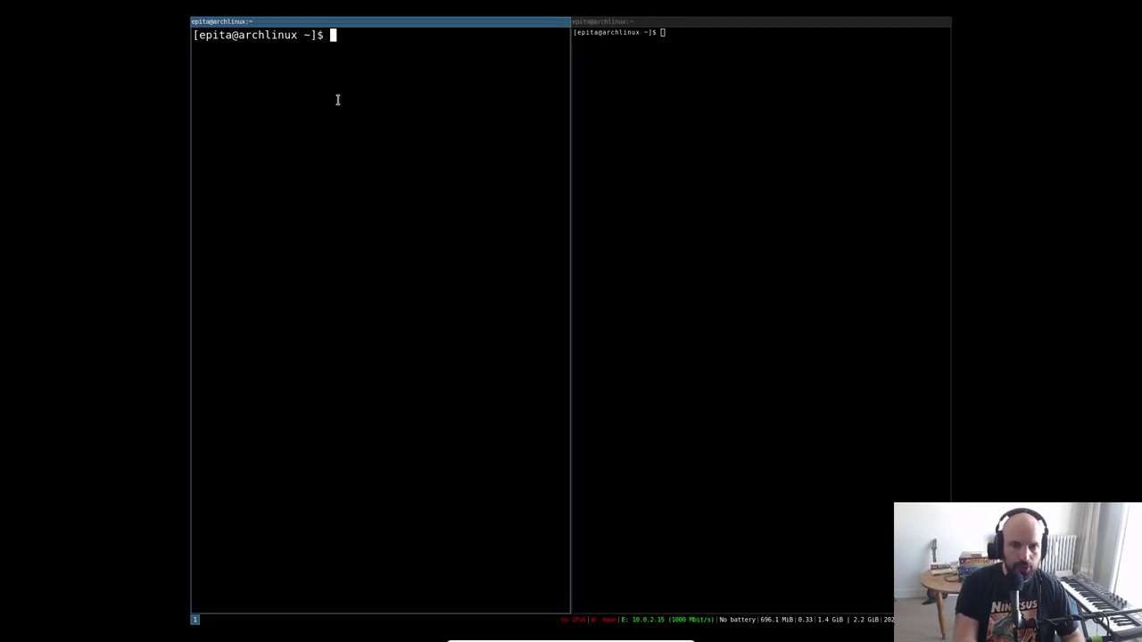
{"action": "type", "text": "urxvt"}
{"action": "key", "text": "Return"}
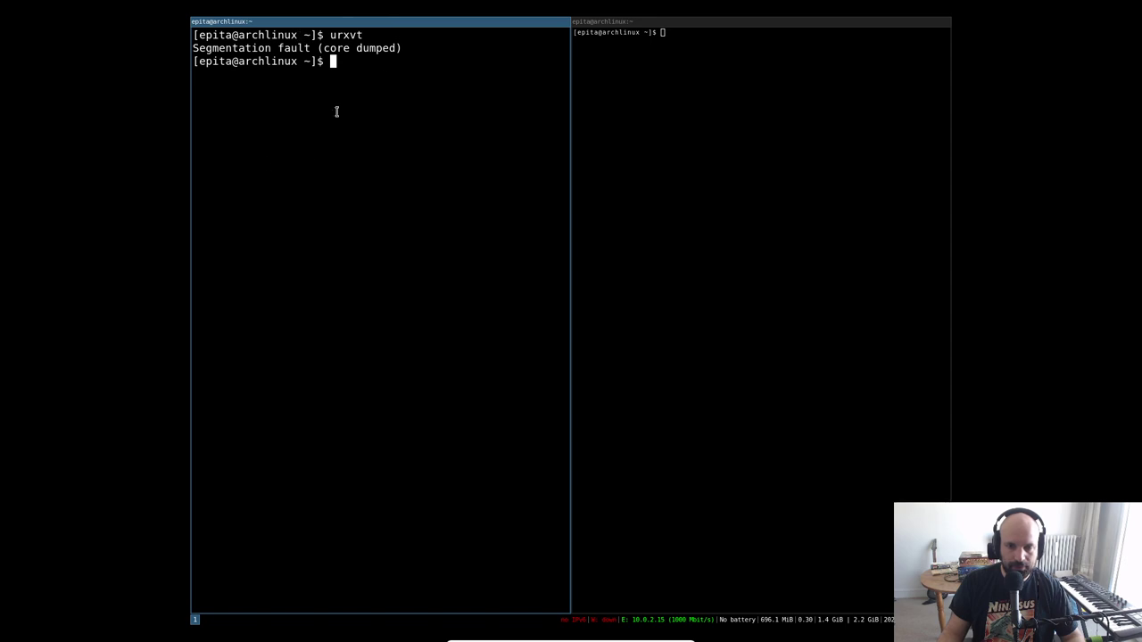
{"action": "key", "text": "super+shift+q"}
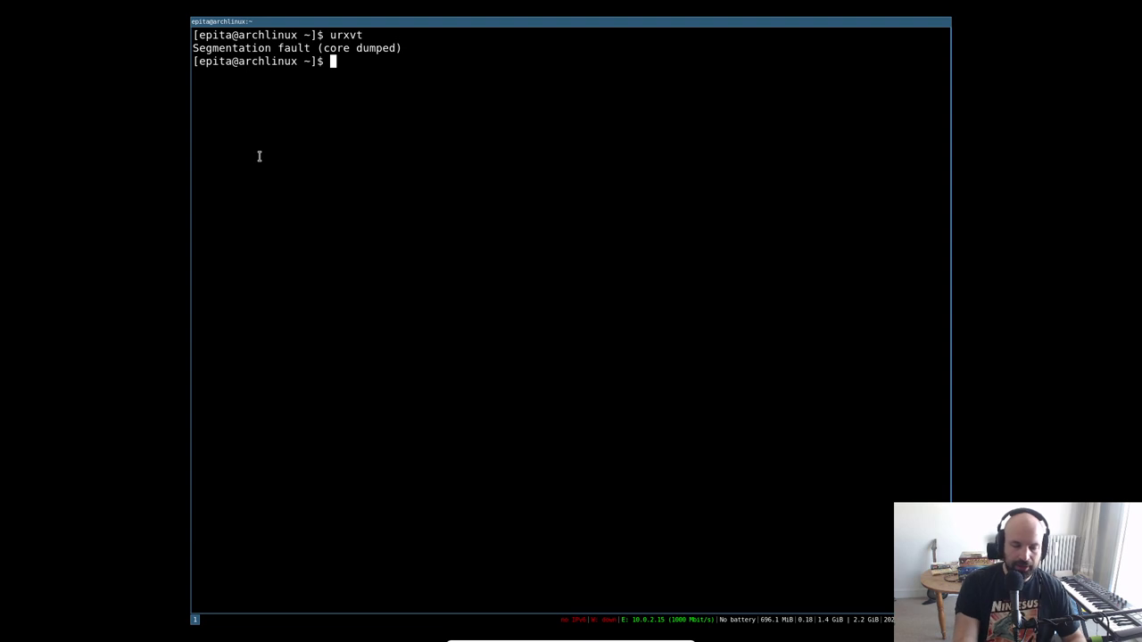
Step: Create .Xresources in vim and enter insert mode
{"action": "type", "text": "vim ."}
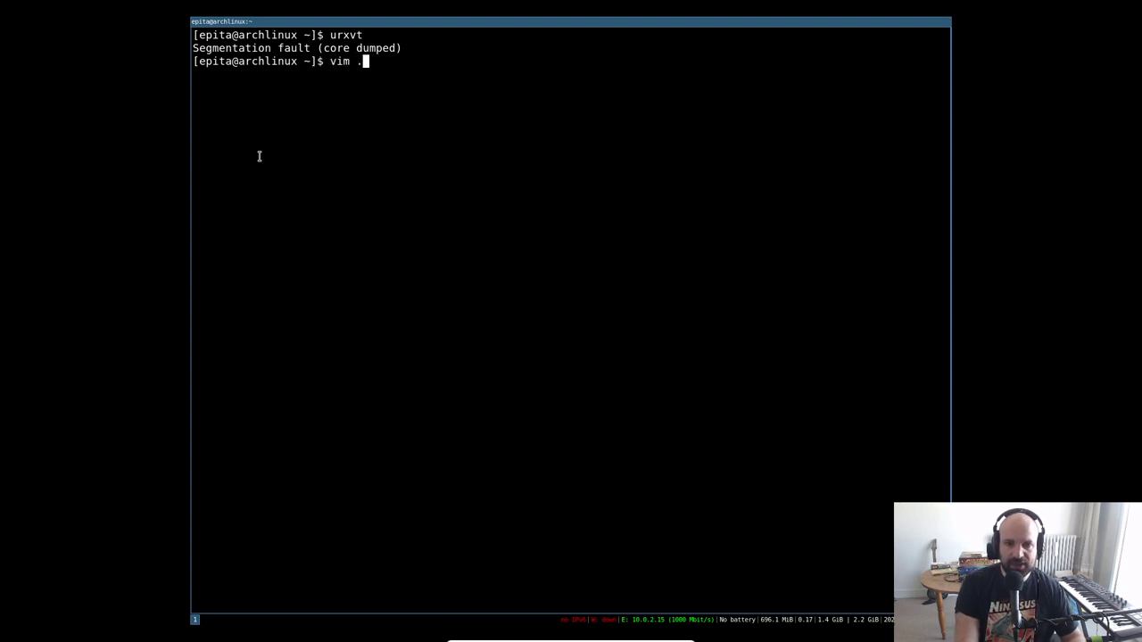
{"action": "type", "text": "Xresources"}
{"action": "key", "text": "Return"}
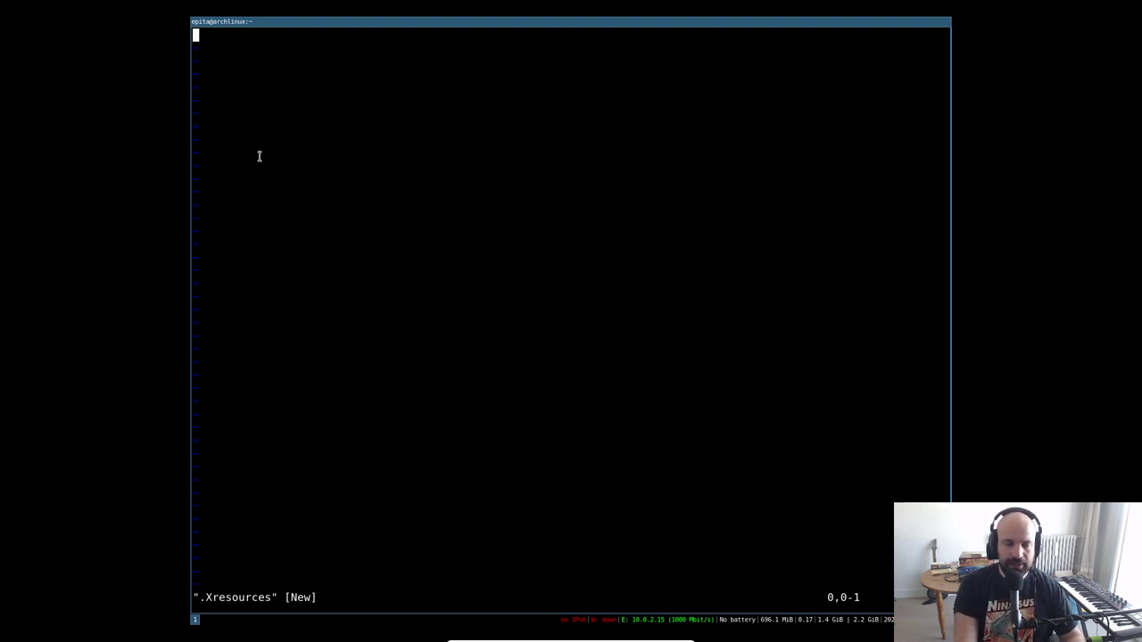
{"action": "key", "text": "i"}
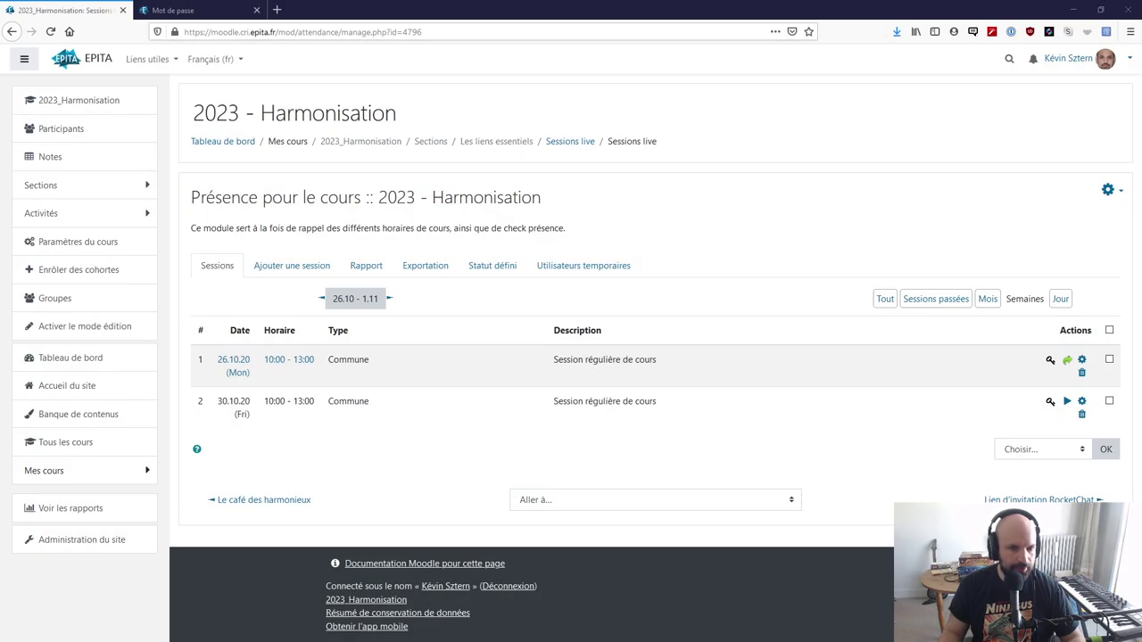
Step: Load the dotfiles GitHub repository in a new browser tab
{"action": "key", "text": "ctrl+t"}
{"action": "type", "text": "githu"}
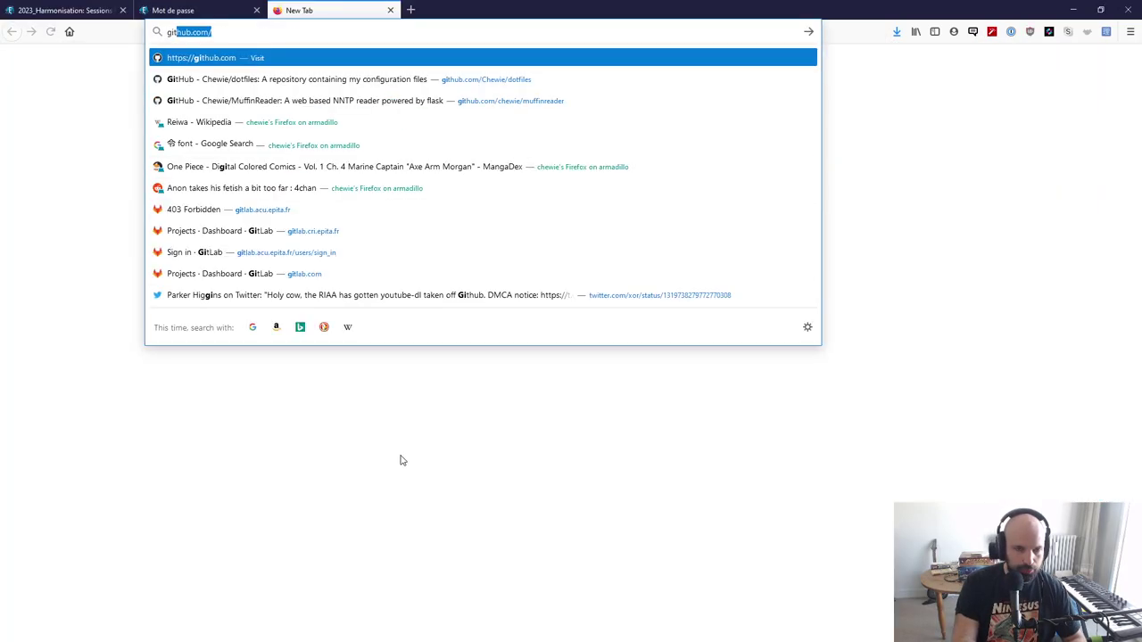
{"action": "type", "text": "b"}
{"action": "key", "text": "Down"}
{"action": "key", "text": "Down"}
{"action": "key", "text": "Down"}
{"action": "key", "text": "Down"}
{"action": "key", "text": "Down"}
{"action": "key", "text": "Return"}
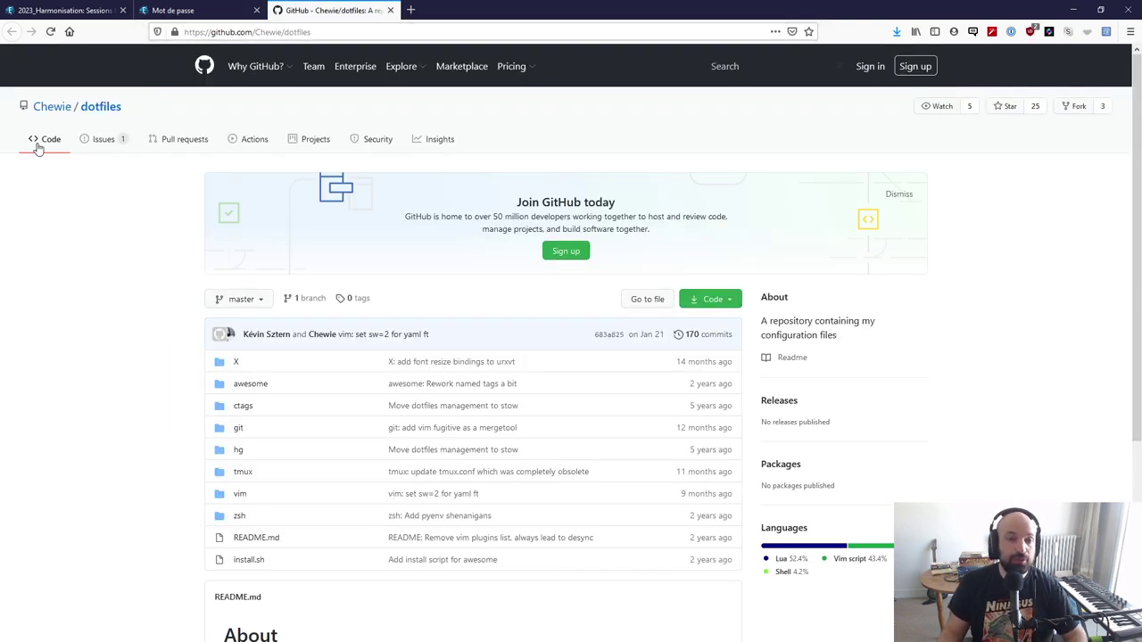
{"action": "scroll", "coordinate": [122, 326], "scroll_direction": "down", "scroll_amount": 5}
{"action": "scroll", "coordinate": [176, 242], "scroll_direction": "up", "scroll_amount": 3}
{"action": "scroll", "coordinate": [176, 242], "scroll_direction": "up", "scroll_amount": 1}
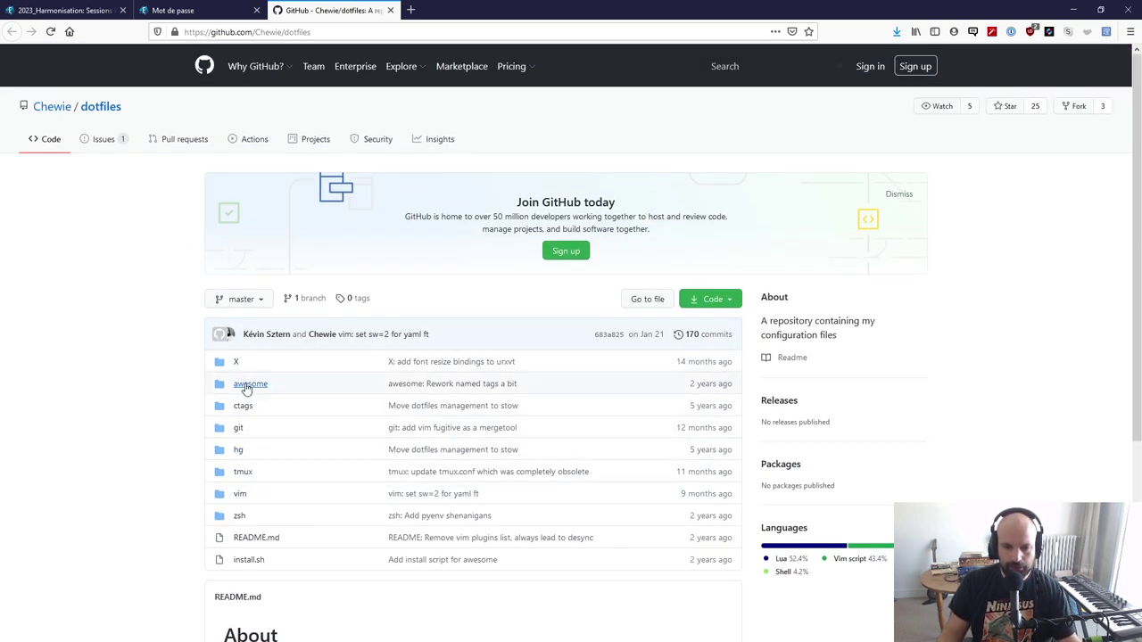
Step: Open X/.Xdefaults and highlight its URxvt.font line
{"action": "left_click", "coordinate": [236, 364]}
{"action": "left_click", "coordinate": [255, 269]}
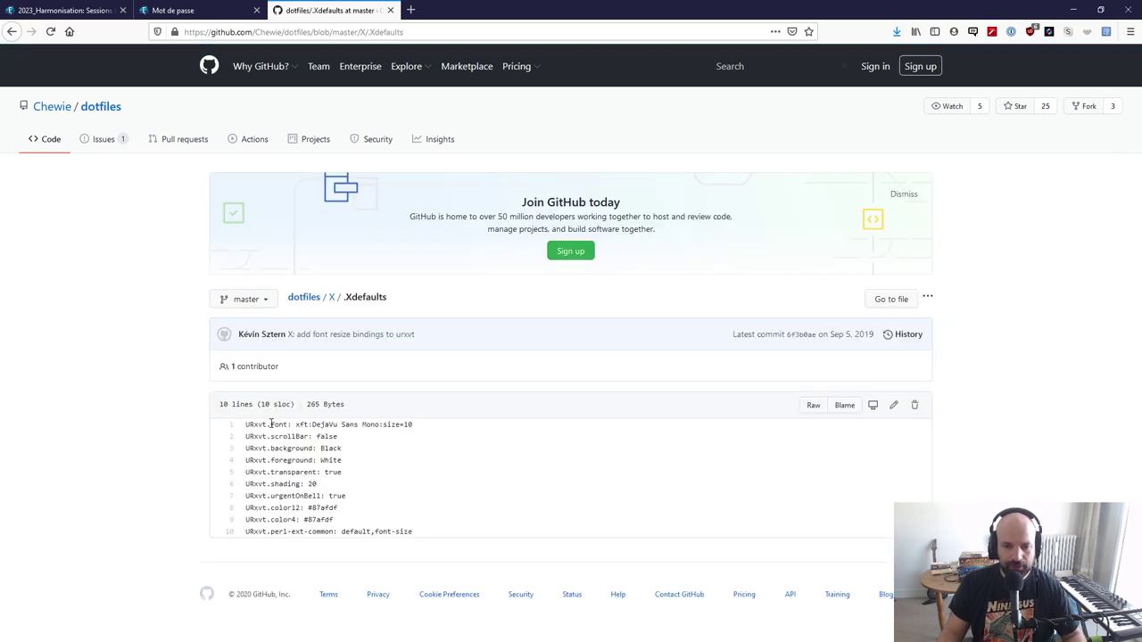
{"action": "triple_click", "coordinate": [272, 424]}
{"action": "left_click", "coordinate": [168, 395]}
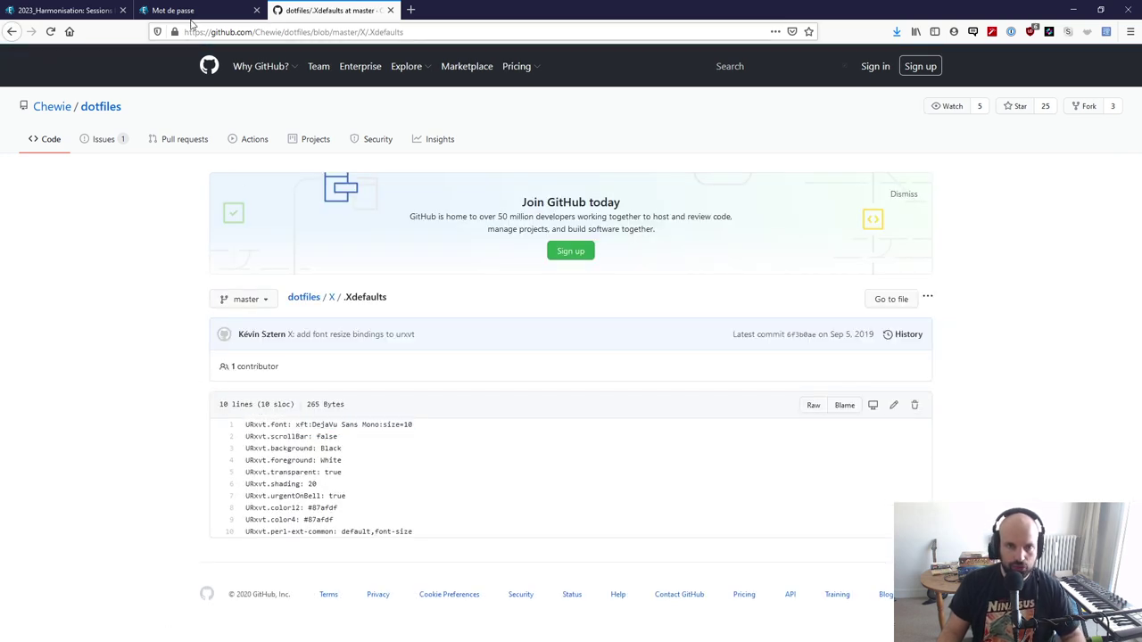
Step: Start the first .Xresources line, check the GitHub reference, and wipe the misspelled 'Urxvt:'
{"action": "key", "text": "alt+Tab"}
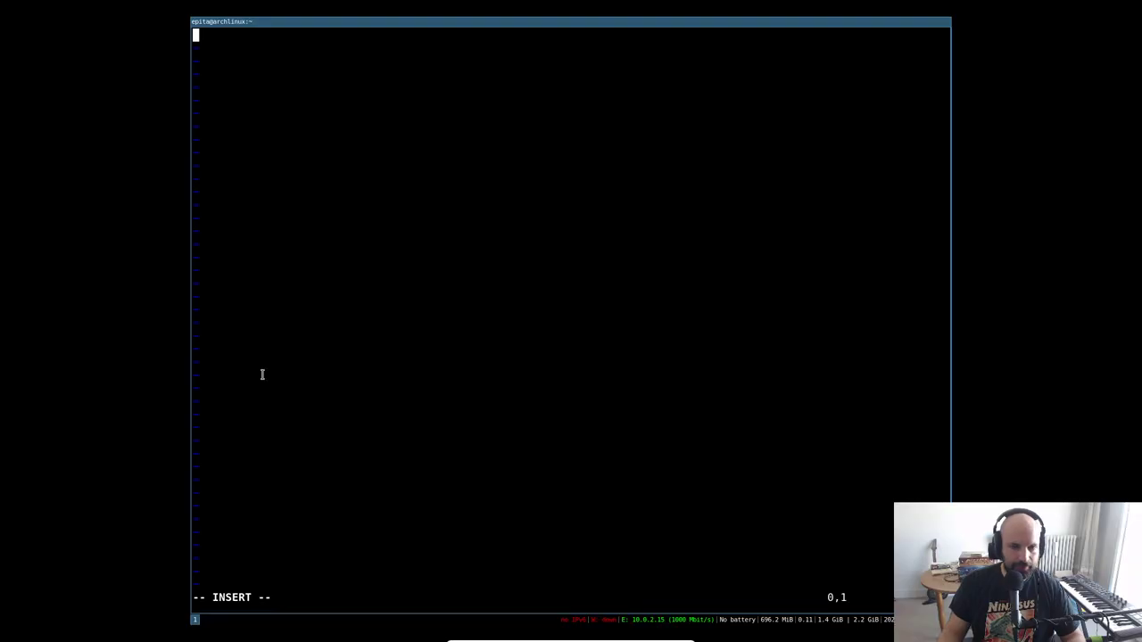
{"action": "type", "text": "i"}
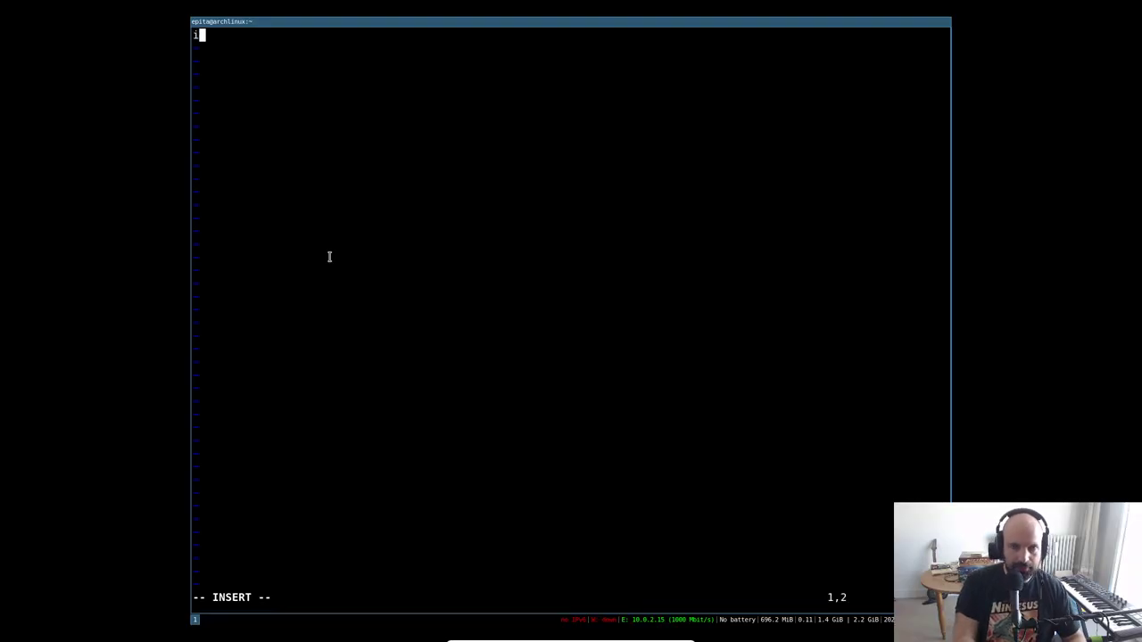
{"action": "key", "text": "Escape"}
{"action": "key", "text": "c"}
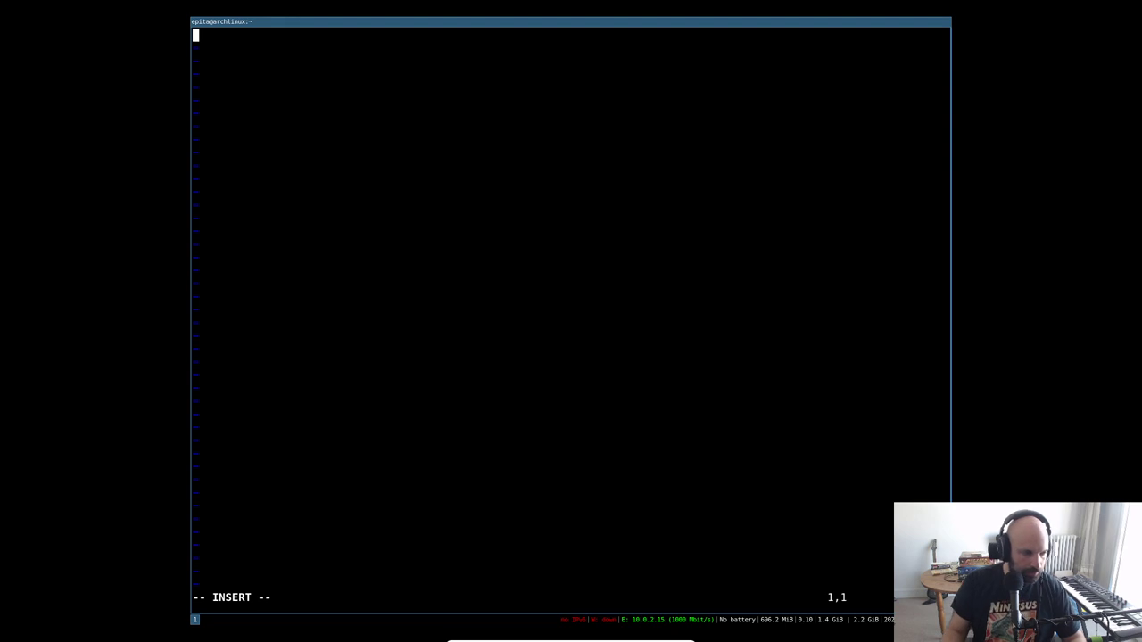
{"action": "type", "text": "Urxvt:"}
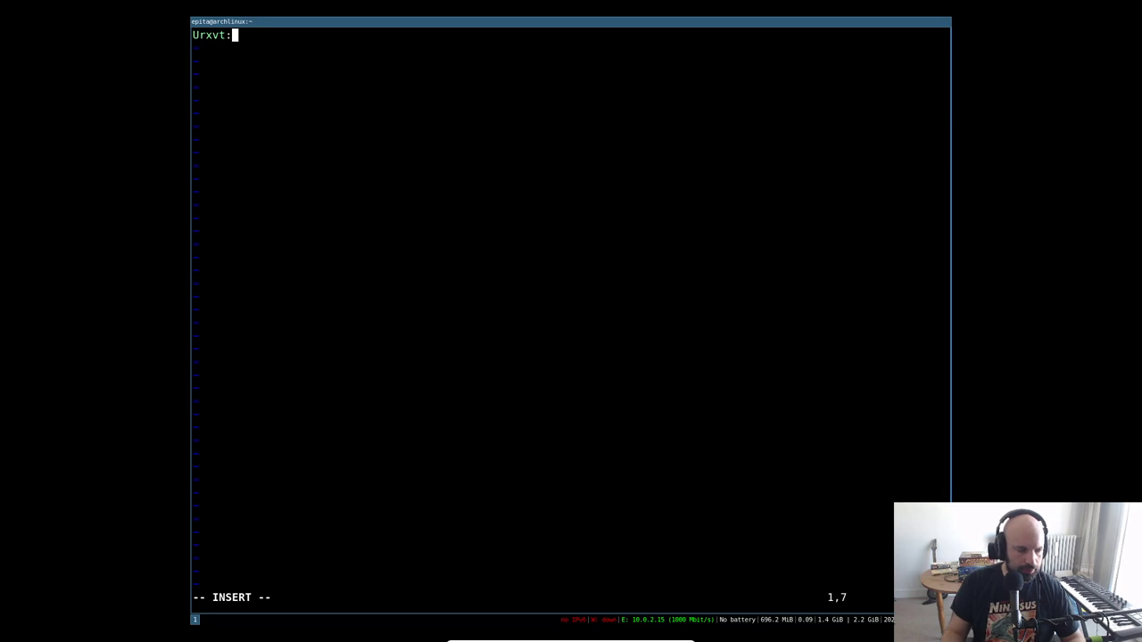
{"action": "key", "text": "alt+Tab"}
{"action": "key", "text": "alt+Tab"}
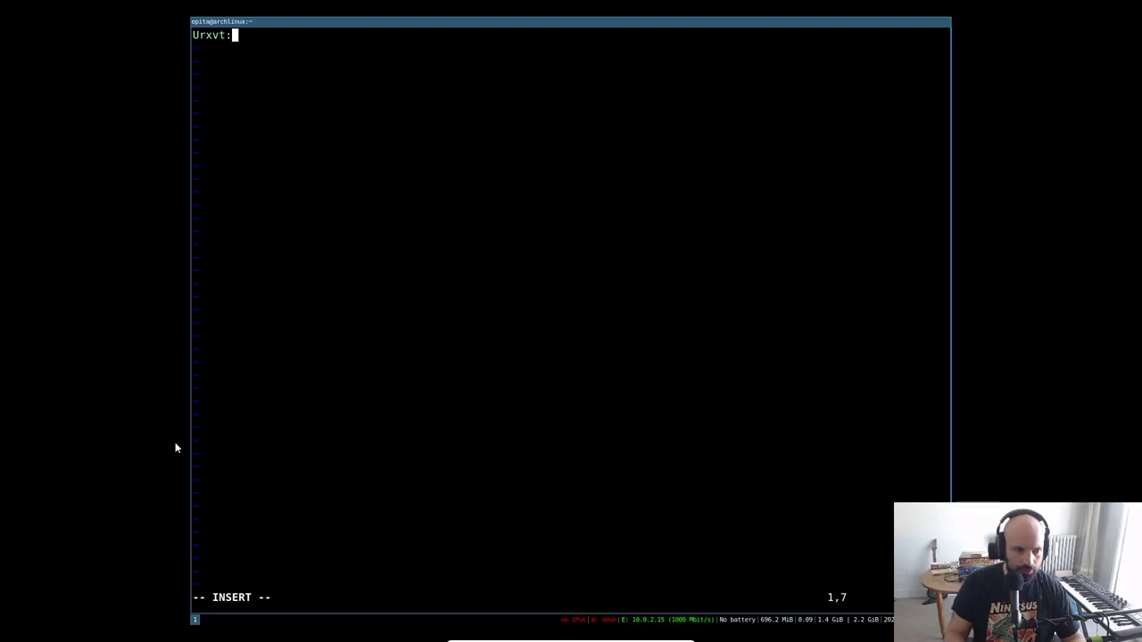
{"action": "key", "text": "Escape"}
{"action": "key", "text": "c"}
{"action": "key", "text": "c"}
Step: Retype the line's key as 'URxvt.font:' and check it
{"action": "type", "text": "URxvt.font"}
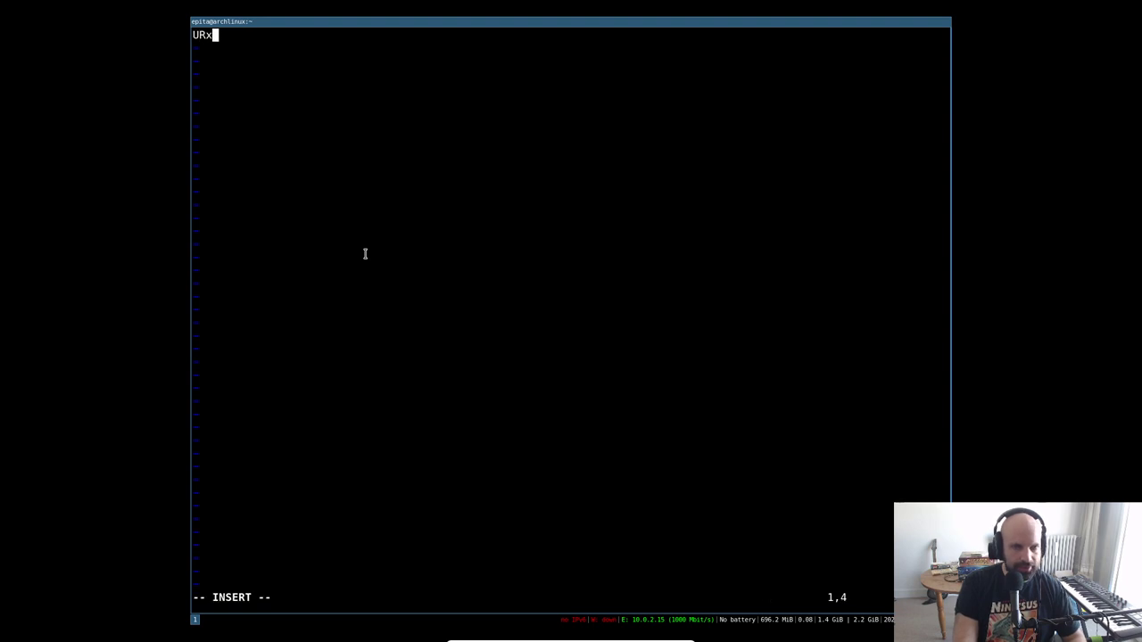
{"action": "key", "text": "Escape"}
{"action": "type", "text": "a:"}
{"action": "key", "text": "Escape"}
{"action": "key", "text": "h"}
{"action": "key", "text": "h"}
{"action": "key", "text": "h"}
{"action": "key", "text": "h"}
{"action": "key", "text": "h"}
{"action": "key", "text": "h"}
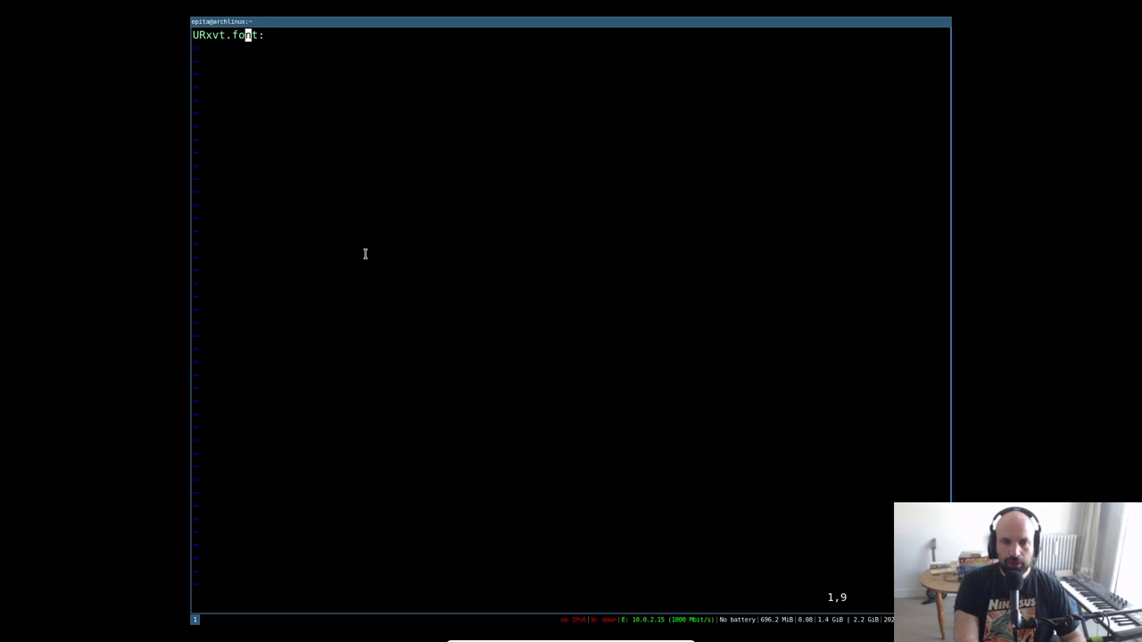
{"action": "key", "text": "h"}
{"action": "key", "text": "h"}
{"action": "key", "text": "h"}
{"action": "key", "text": "h"}
{"action": "key", "text": "h"}
{"action": "key", "text": "l"}
{"action": "key", "text": "l"}
{"action": "key", "text": "l"}
{"action": "key", "text": "l"}
{"action": "key", "text": "l"}
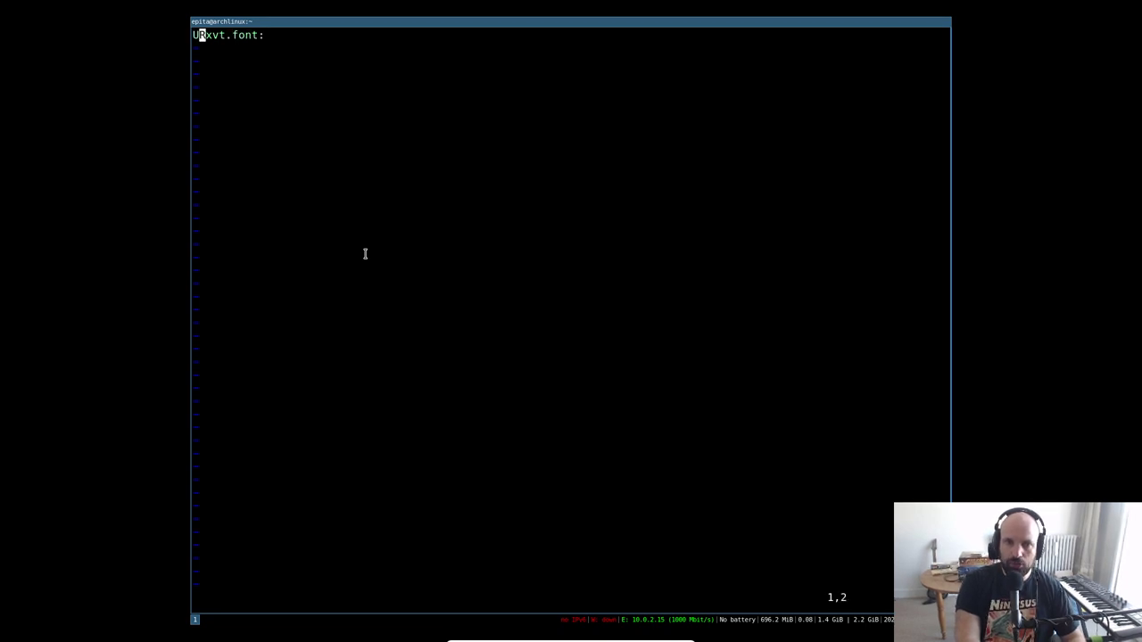
{"action": "key", "text": "l"}
{"action": "key", "text": "l"}
{"action": "key", "text": "l"}
{"action": "key", "text": "l"}
{"action": "key", "text": "l"}
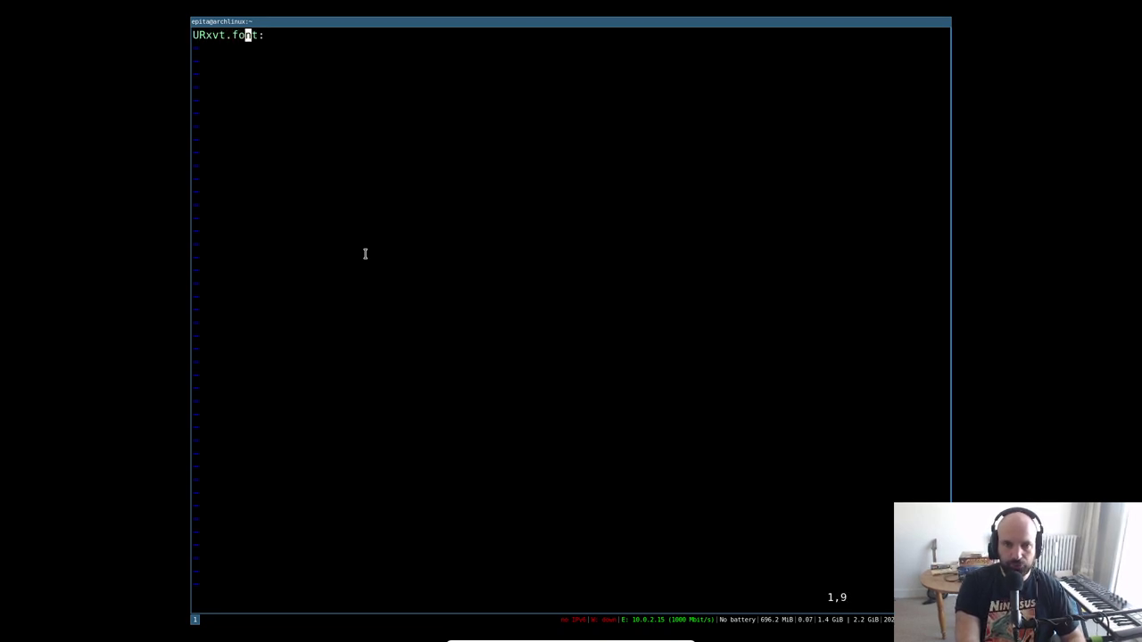
Step: Append 'xft:DejaVu Sans Mono:size=12' to the line and save with :wq
{"action": "key", "text": "A"}
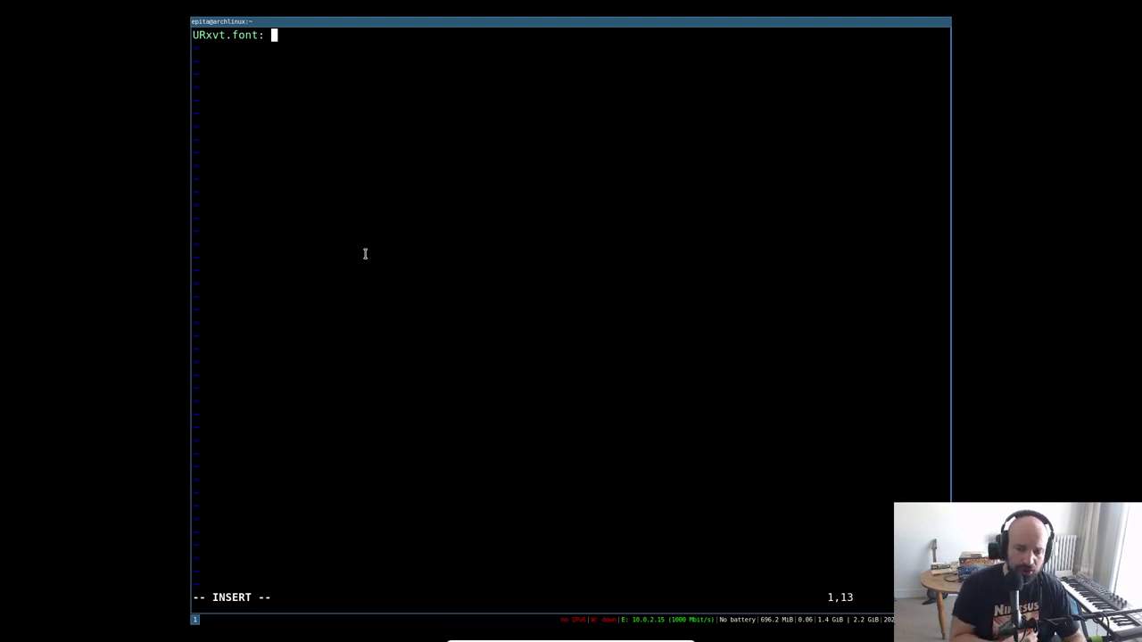
{"action": "type", "text": "x"}
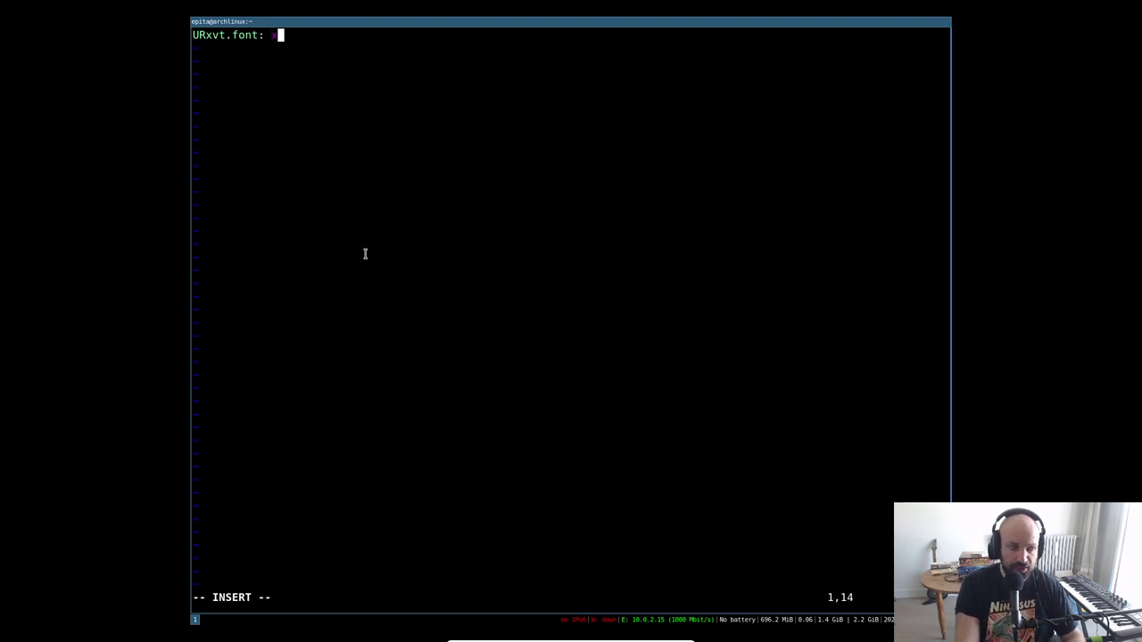
{"action": "type", "text": "ft:"}
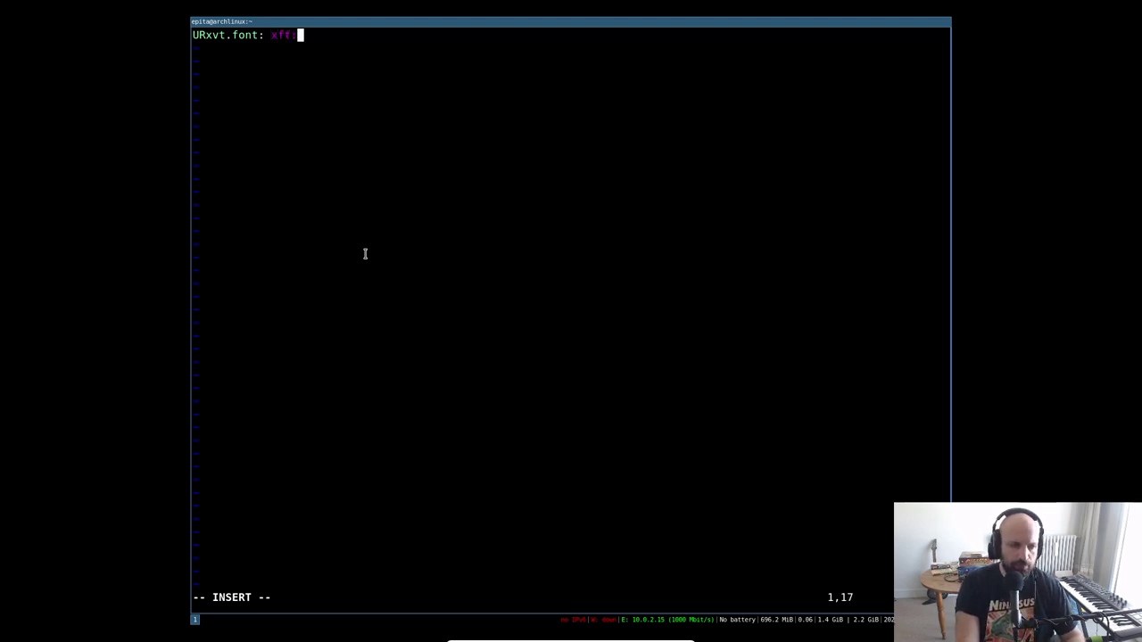
{"action": "type", "text": "DejaVu Sans Mono"}
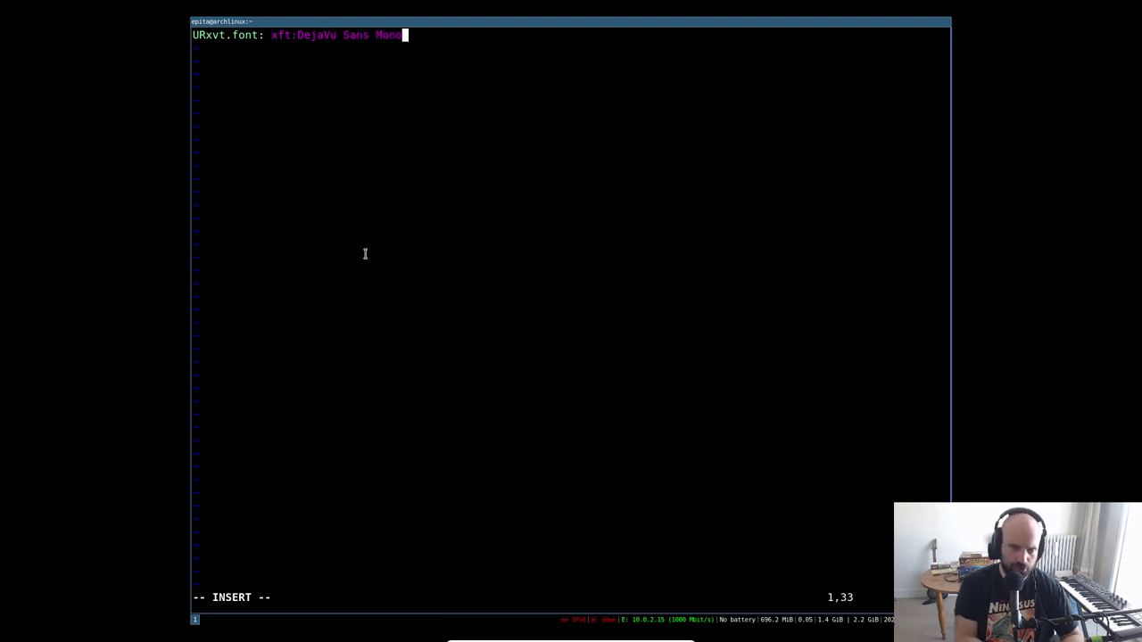
{"action": "type", "text": ":"}
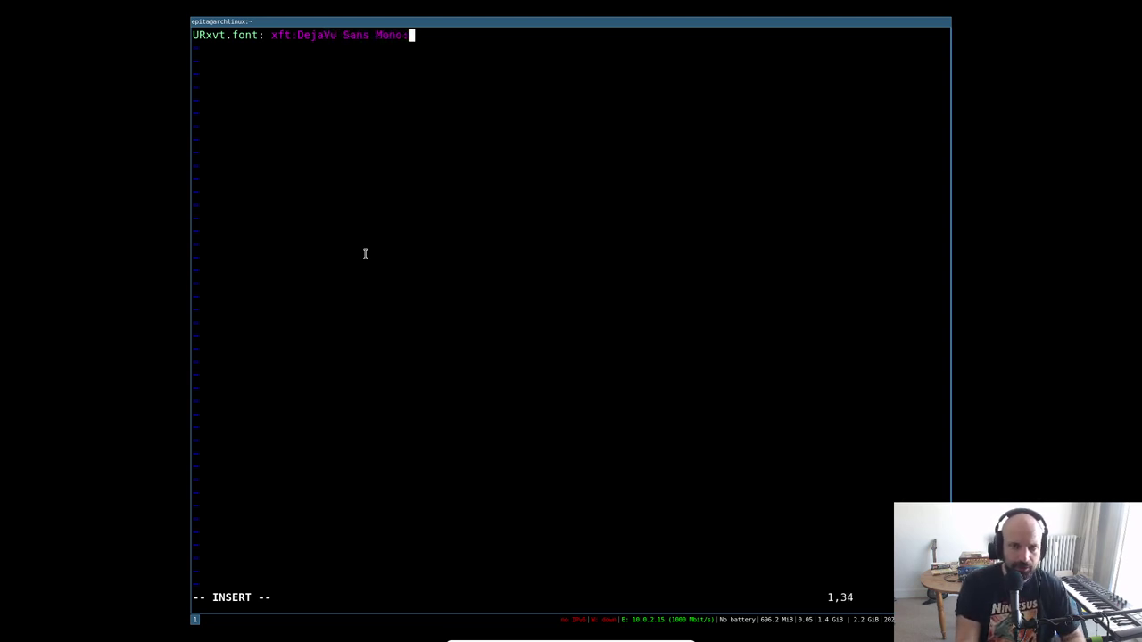
{"action": "type", "text": "size="}
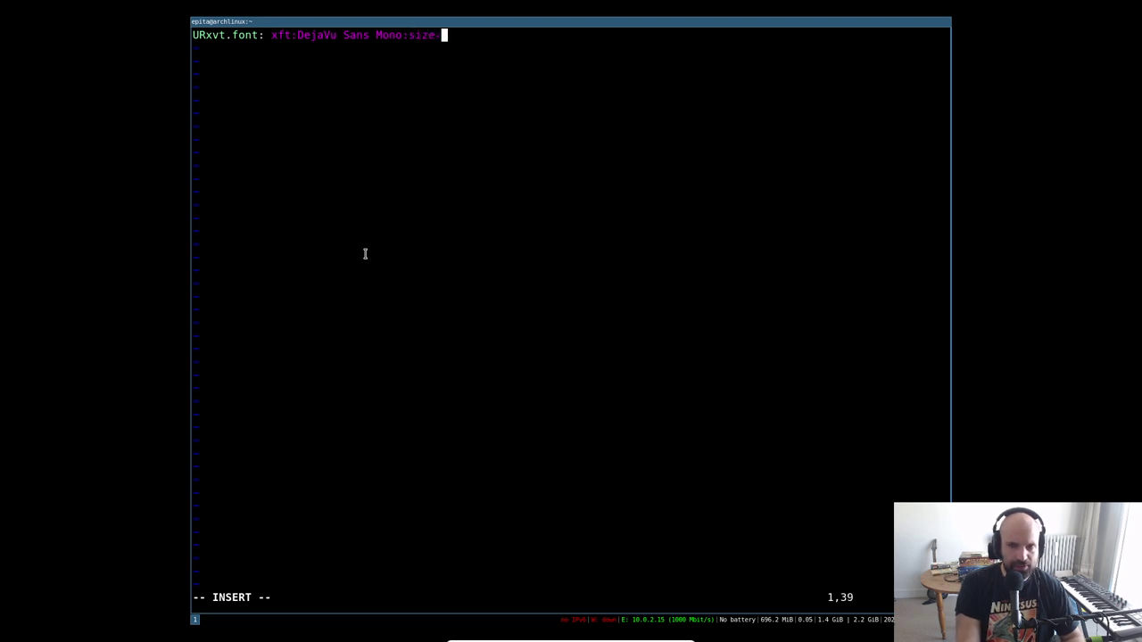
{"action": "key", "text": "BackSpace"}
{"action": "type", "text": "="}
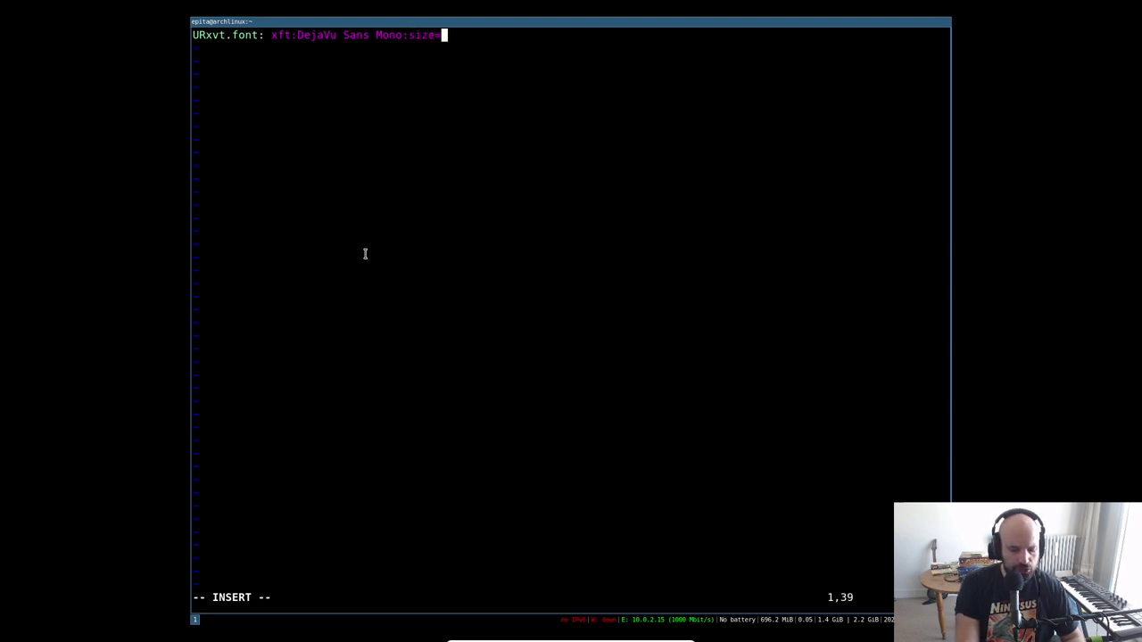
{"action": "type", "text": "12"}
{"action": "key", "text": "Escape"}
{"action": "type", "text": ":wq"}
{"action": "key", "text": "Return"}
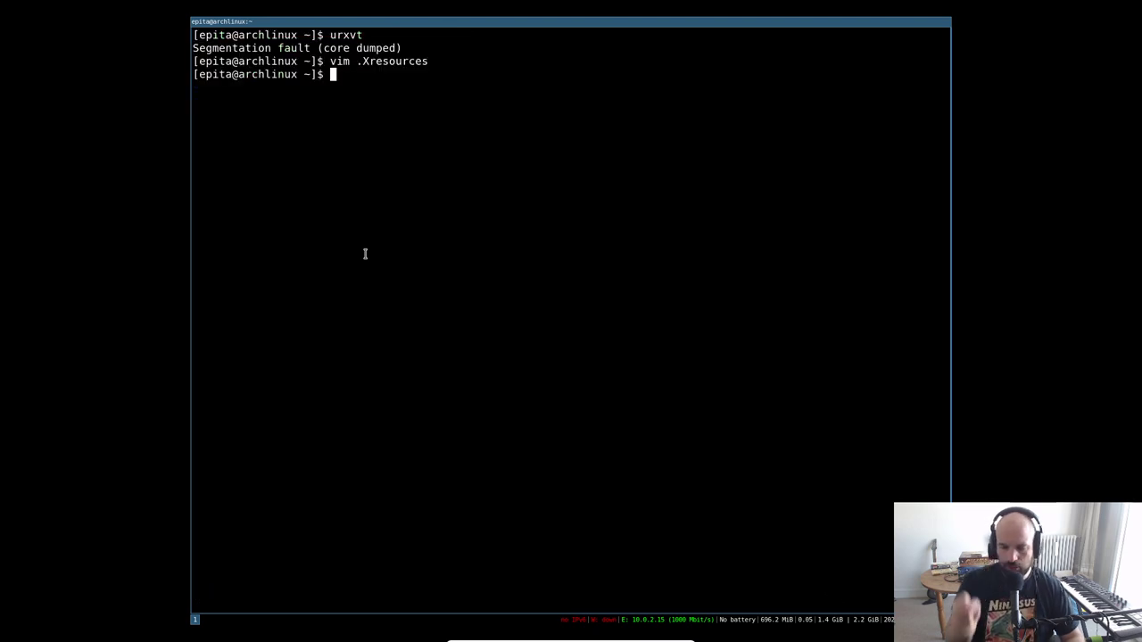
Step: Run 'xrdb -merge .Xresources' using Tab completion, then open another terminal
{"action": "left_click_drag", "start_coordinate": [358, 61], "coordinate": [439, 61]}
{"action": "left_click", "coordinate": [428, 152]}
{"action": "type", "text": "xrd"}
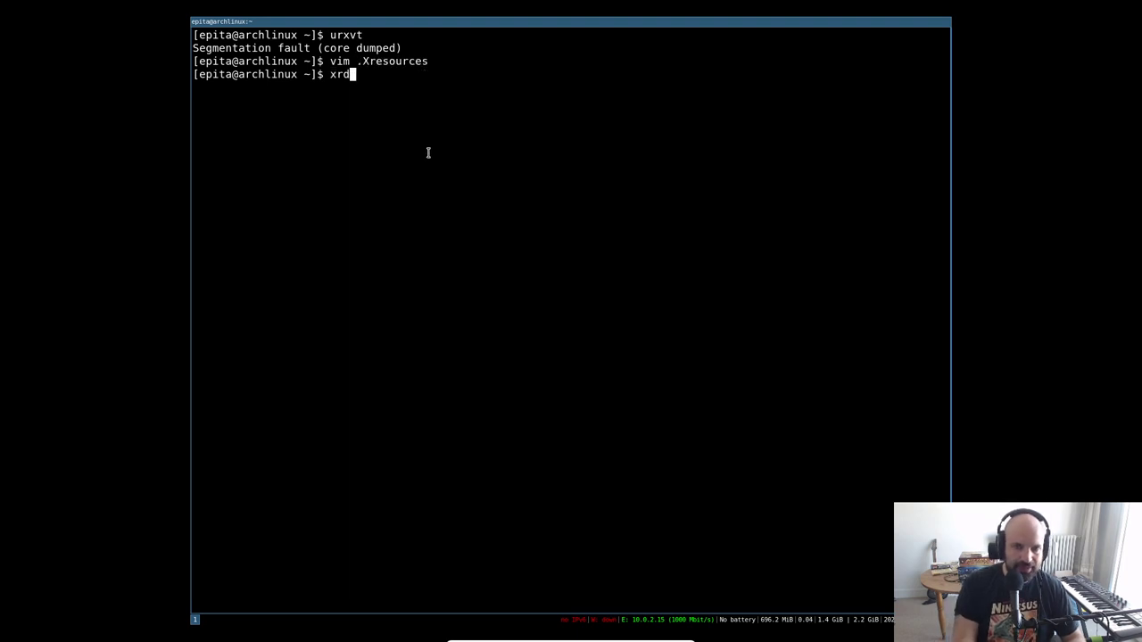
{"action": "type", "text": "b -merge ."}
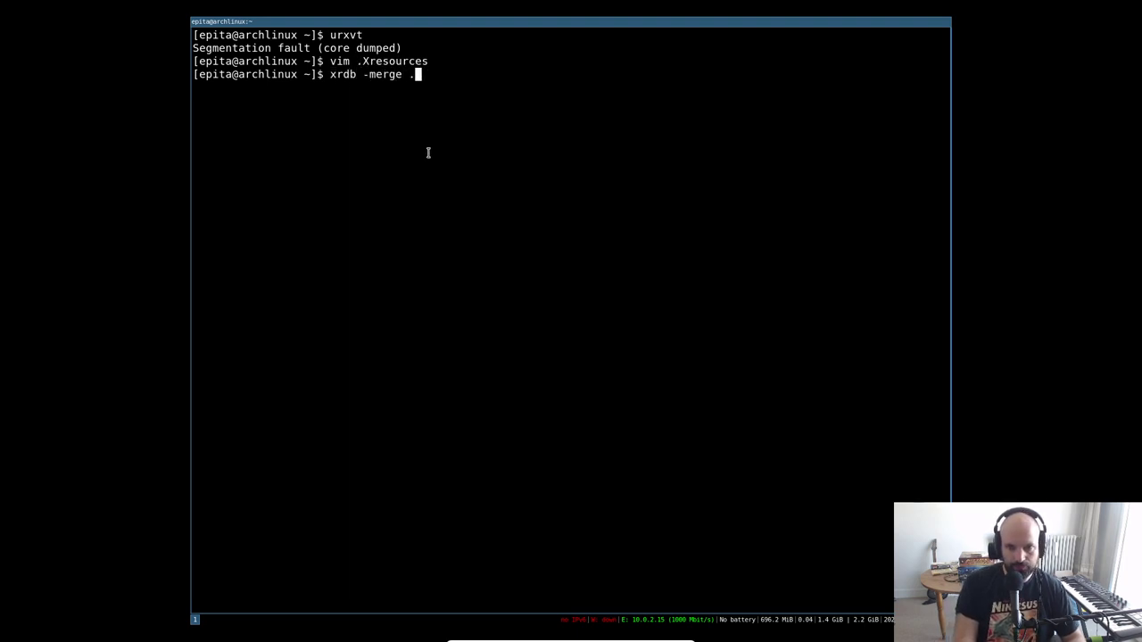
{"action": "type", "text": "Xr"}
{"action": "key", "text": "Tab"}
{"action": "key", "text": "Left"}
{"action": "key", "text": "Left"}
{"action": "key", "text": "Left"}
{"action": "key", "text": "Left"}
{"action": "key", "text": "Left"}
{"action": "key", "text": "Left"}
{"action": "key", "text": "Left"}
{"action": "key", "text": "Left"}
{"action": "key", "text": "Left"}
{"action": "key", "text": "Left"}
{"action": "key", "text": "Left"}
{"action": "key", "text": "Left"}
{"action": "key", "text": "Left"}
{"action": "key", "text": "Left"}
{"action": "key", "text": "Left"}
{"action": "key", "text": "Left"}
{"action": "key", "text": "Left"}
{"action": "key", "text": "Left"}
{"action": "key", "text": "Left"}
{"action": "key", "text": "Left"}
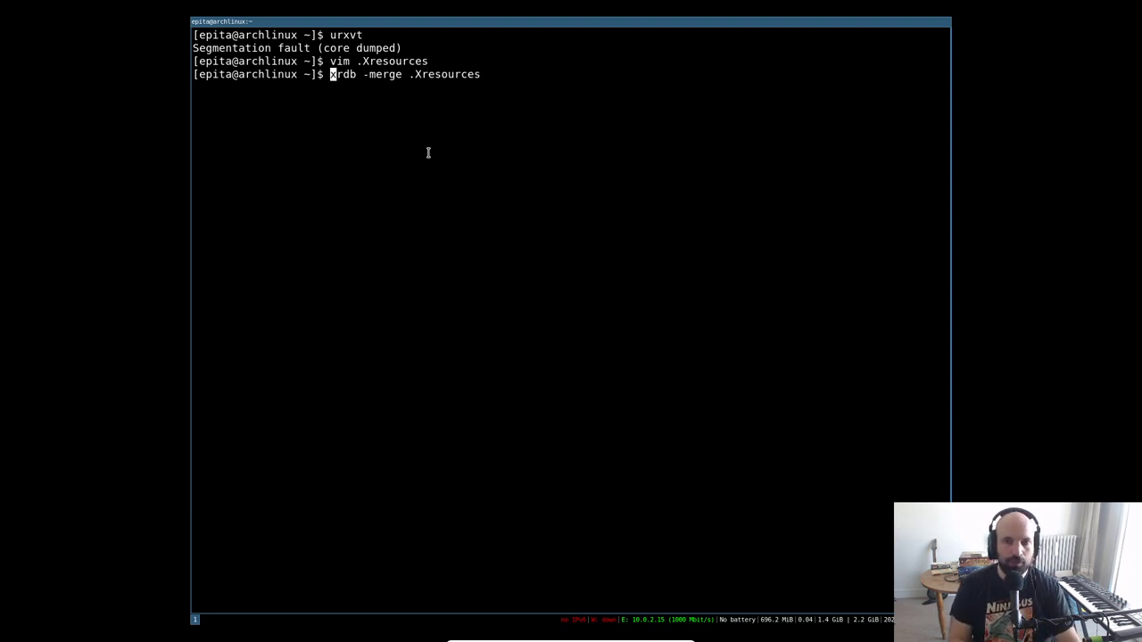
{"action": "key", "text": "Right"}
{"action": "key", "text": "Right"}
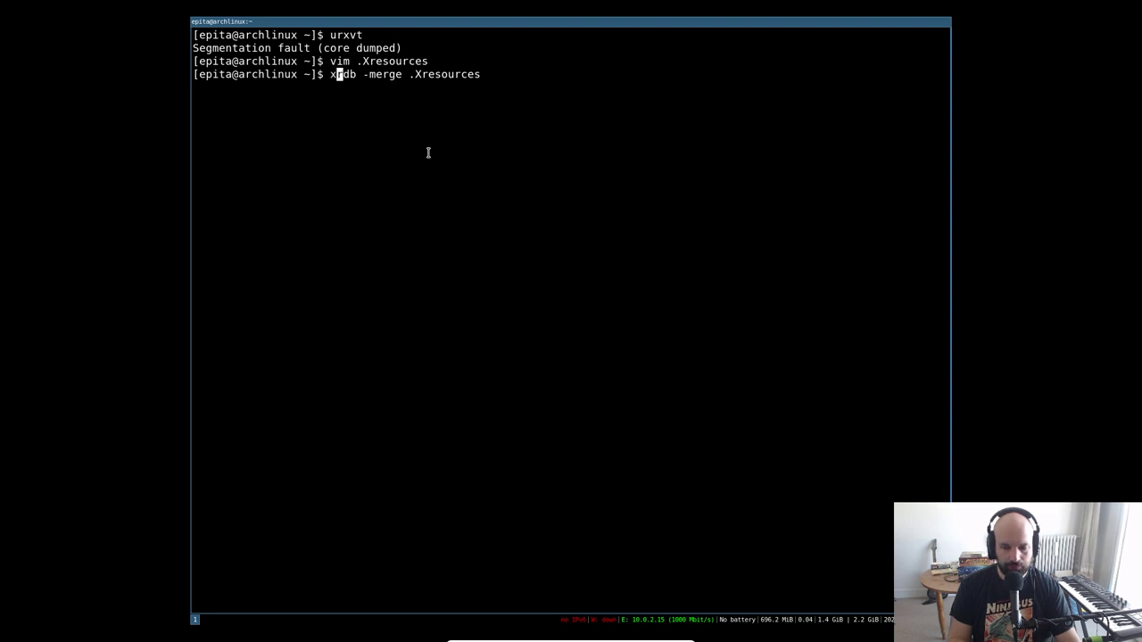
{"action": "key", "text": "Return"}
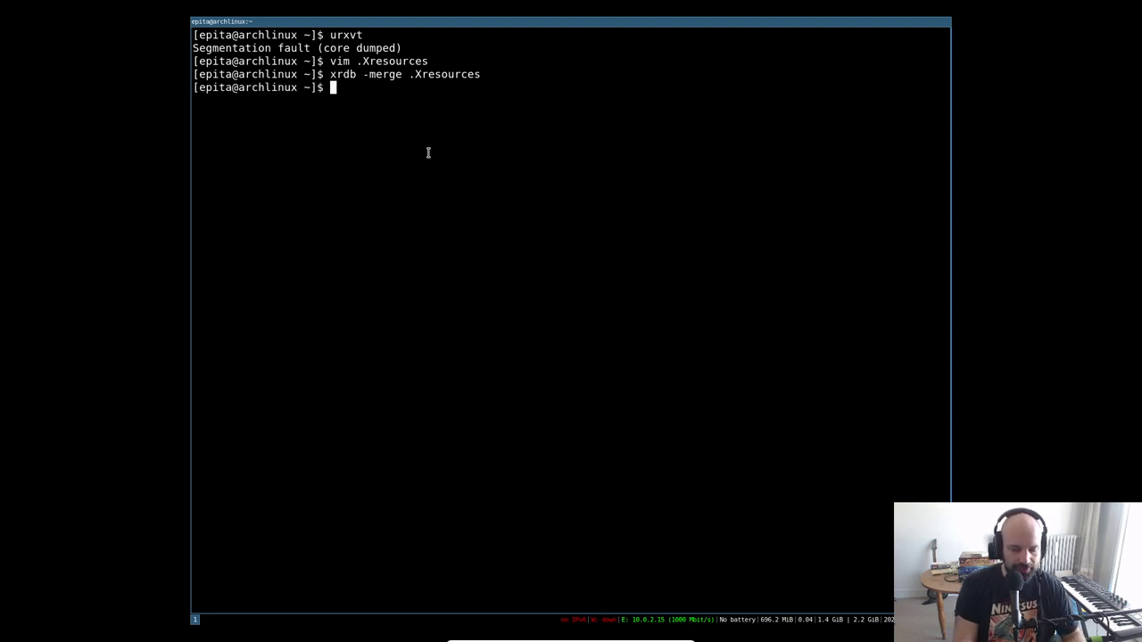
{"action": "key", "text": "super+Return"}
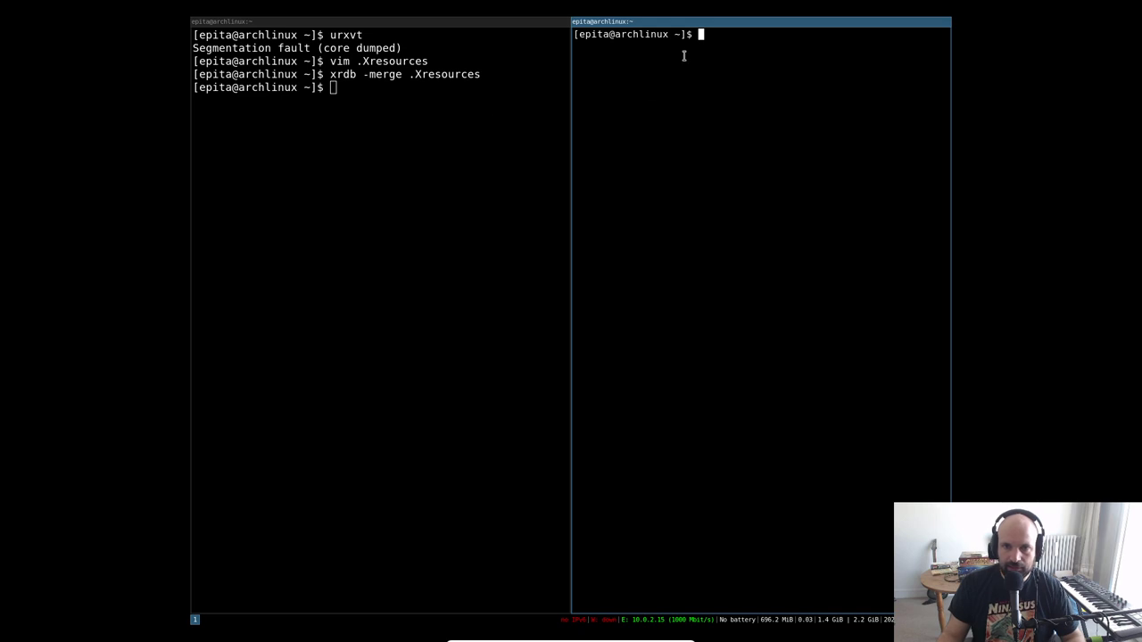